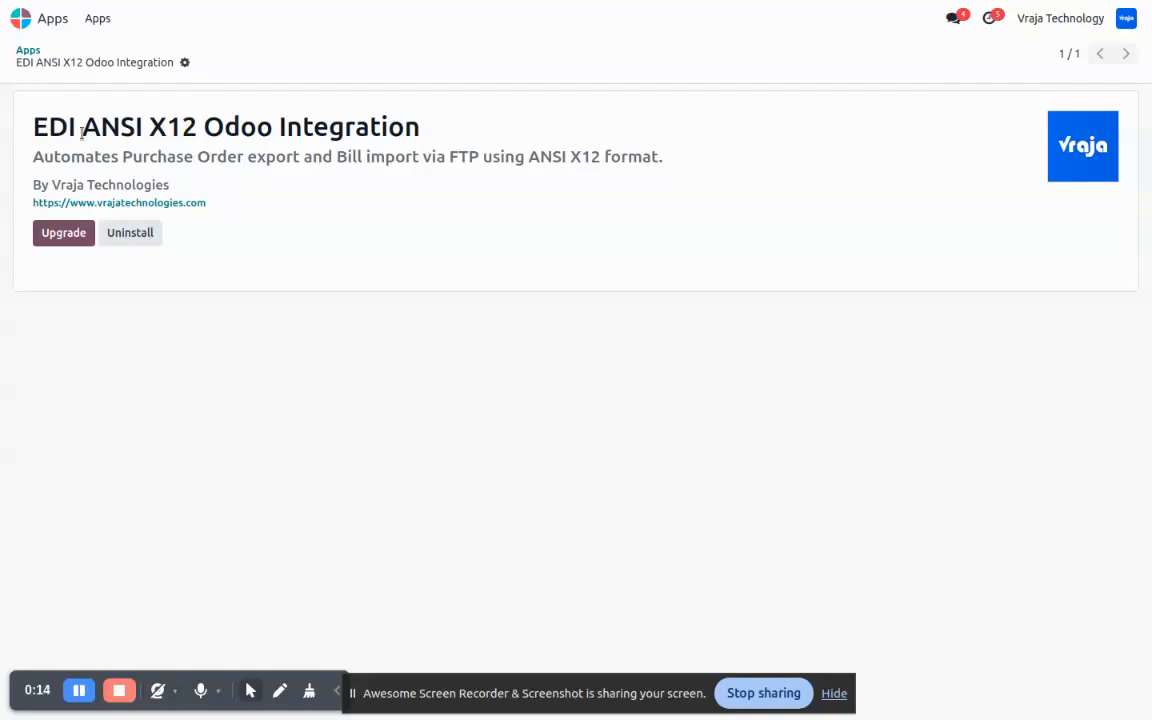
pyautogui.moveTo(83, 127); pyautogui.dragTo(192, 135)
pyautogui.click(147, 124)
pyautogui.doubleClick(462, 156)
pyautogui.click(427, 194)
pyautogui.doubleClick(347, 156)
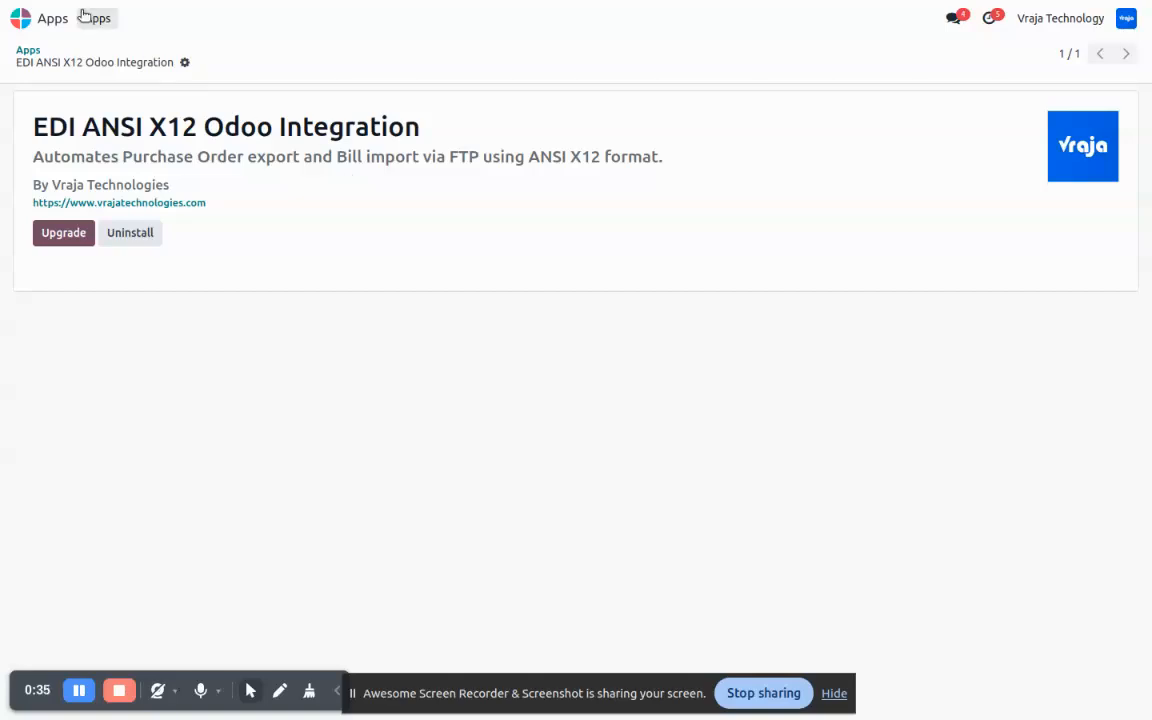
# - Leave the module page and open the FTP/SFTP Syncing app's list of FTP records
pyautogui.click(28, 18)
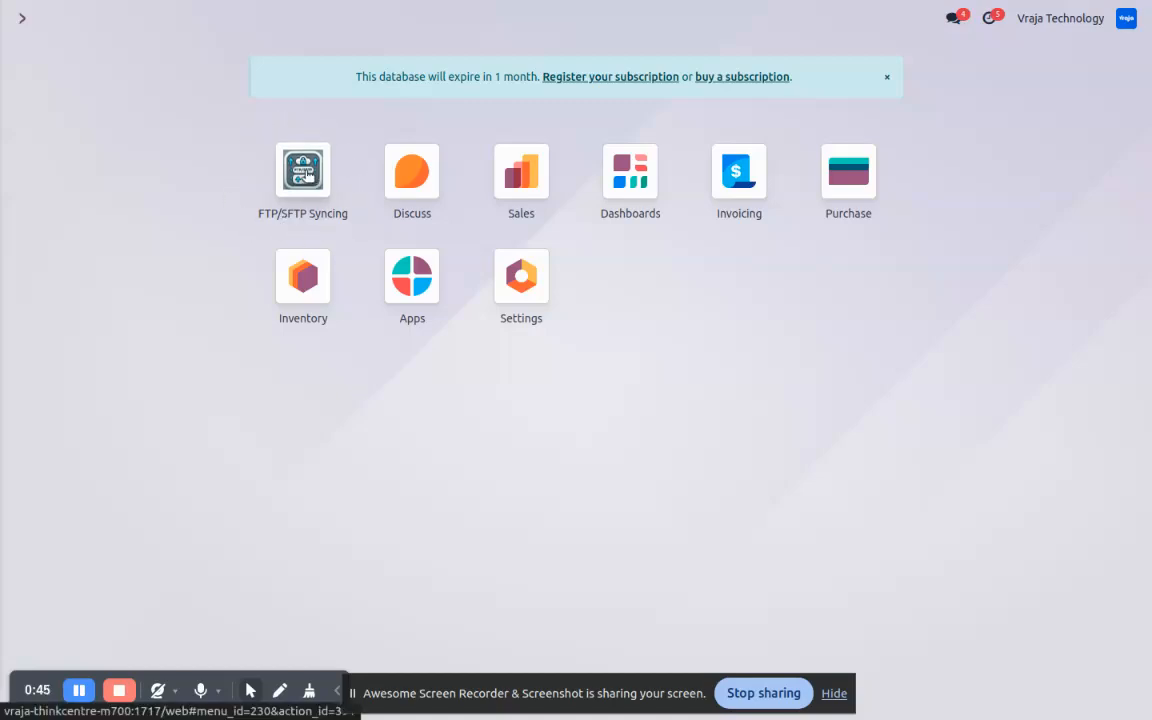
pyautogui.click(305, 175)
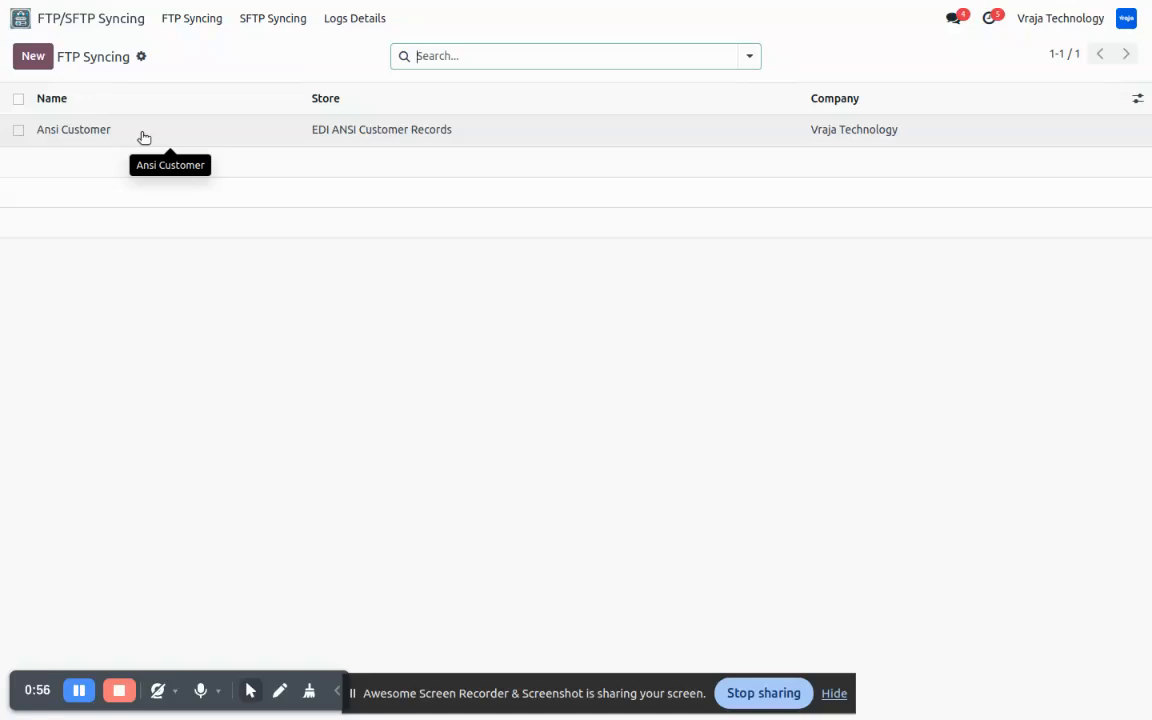
pyautogui.click(33, 57)
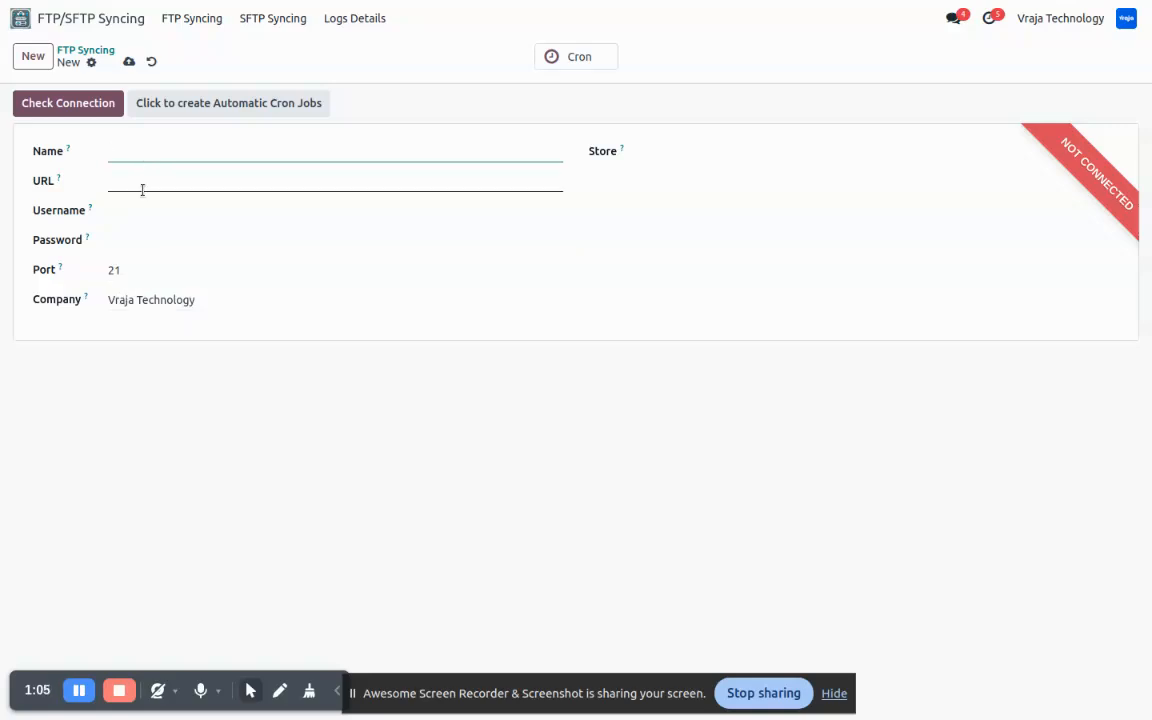
pyautogui.click(723, 152)
pyautogui.click(721, 190)
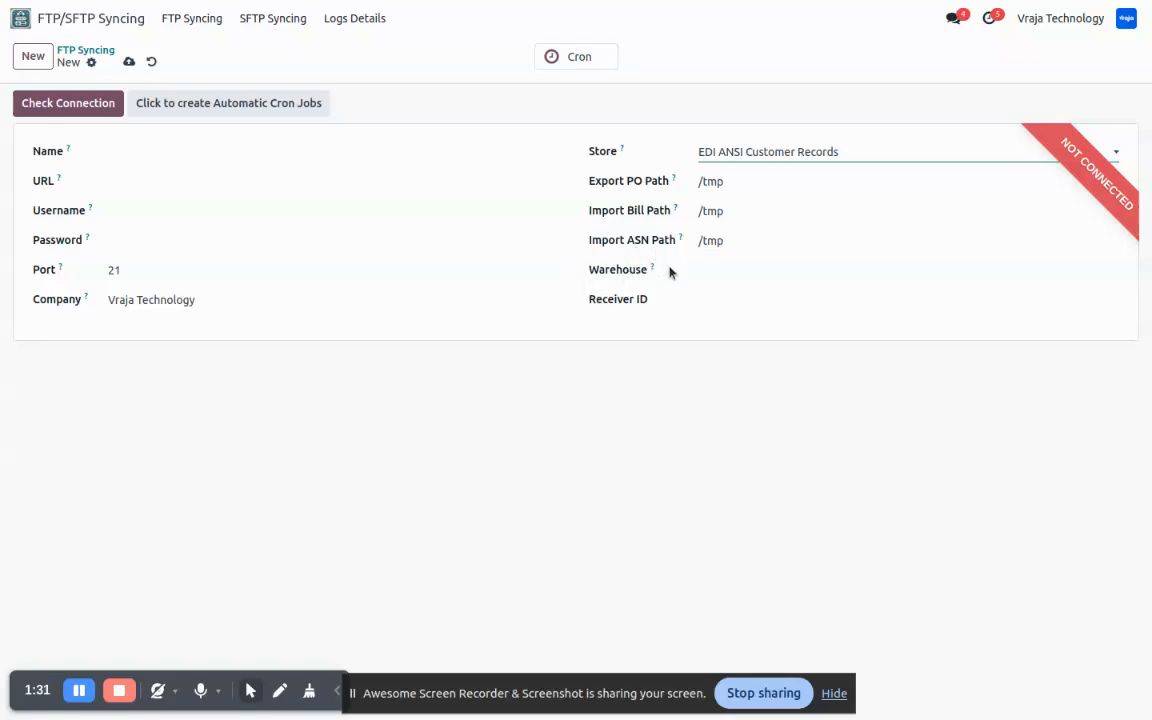
pyautogui.click(739, 271)
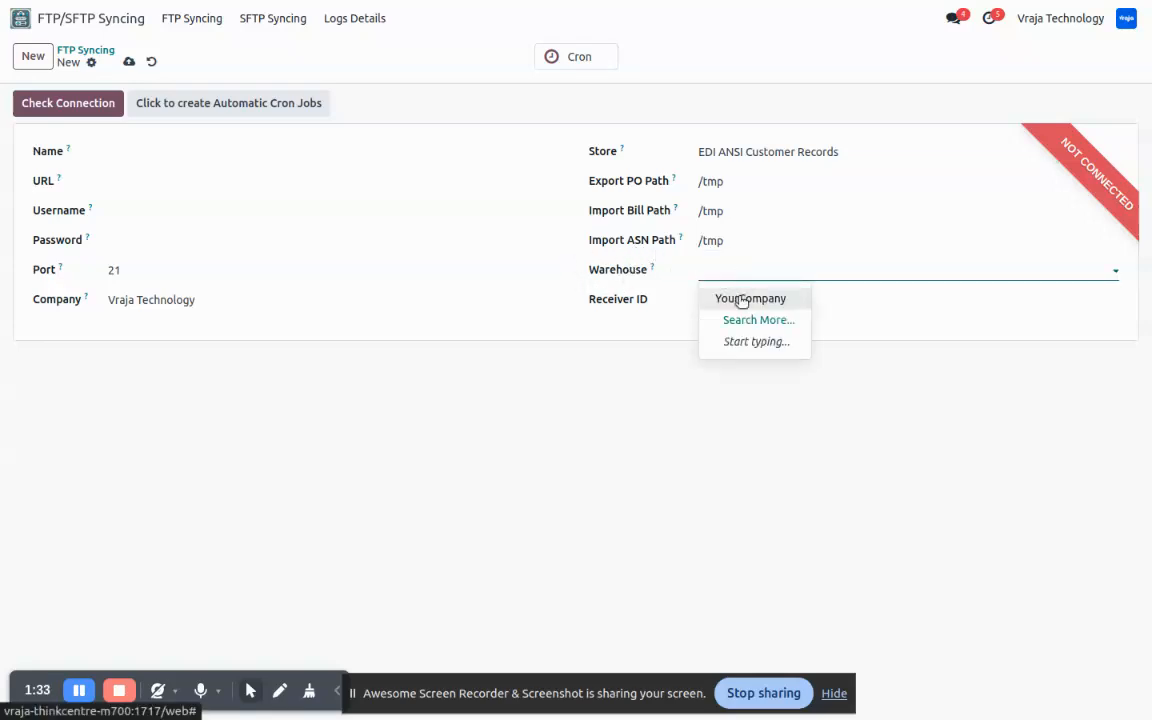
pyautogui.click(741, 299)
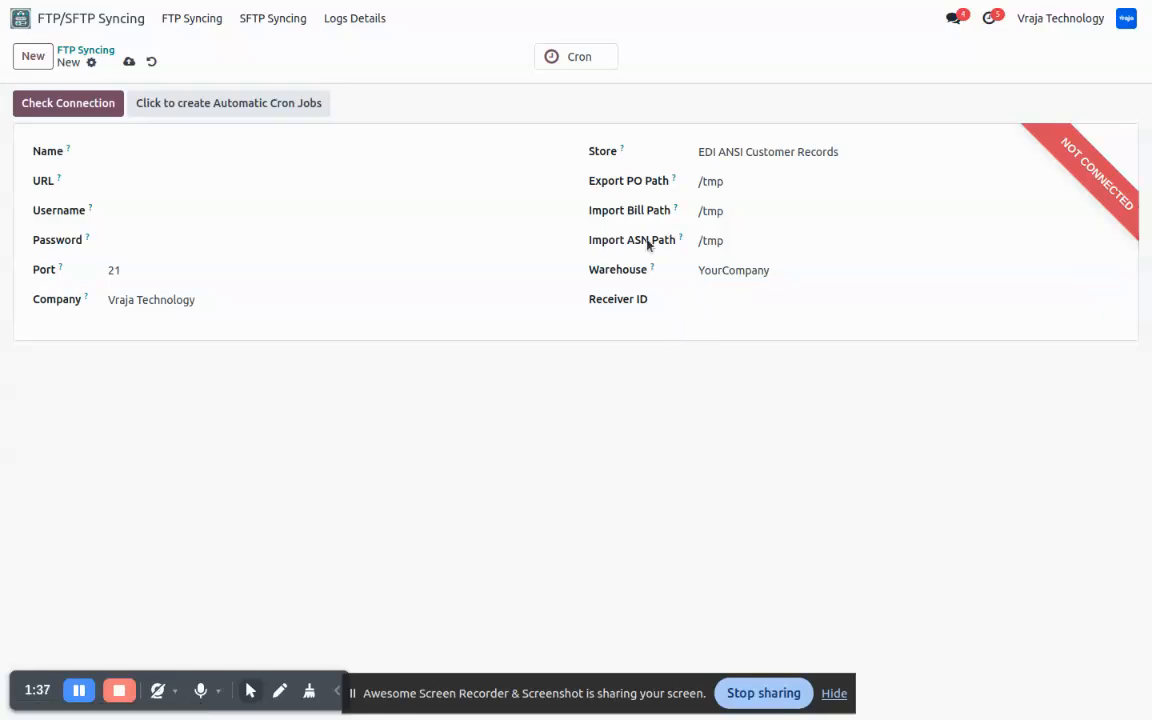
pyautogui.click(717, 301)
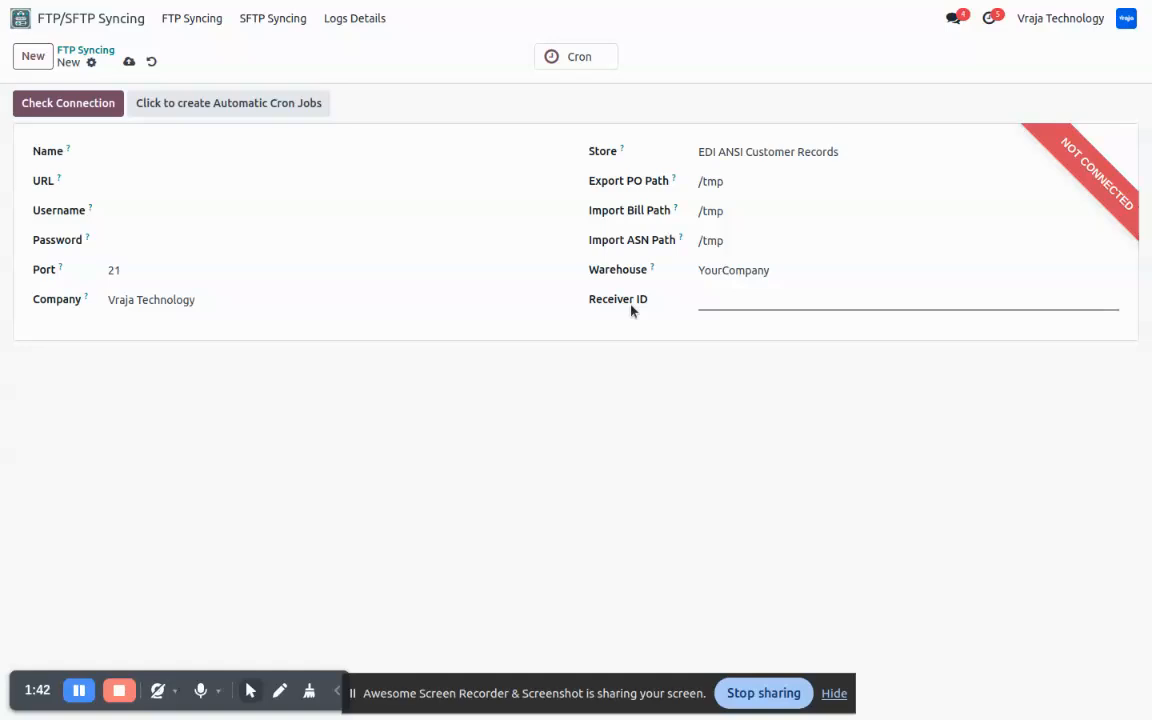
pyautogui.click(736, 300)
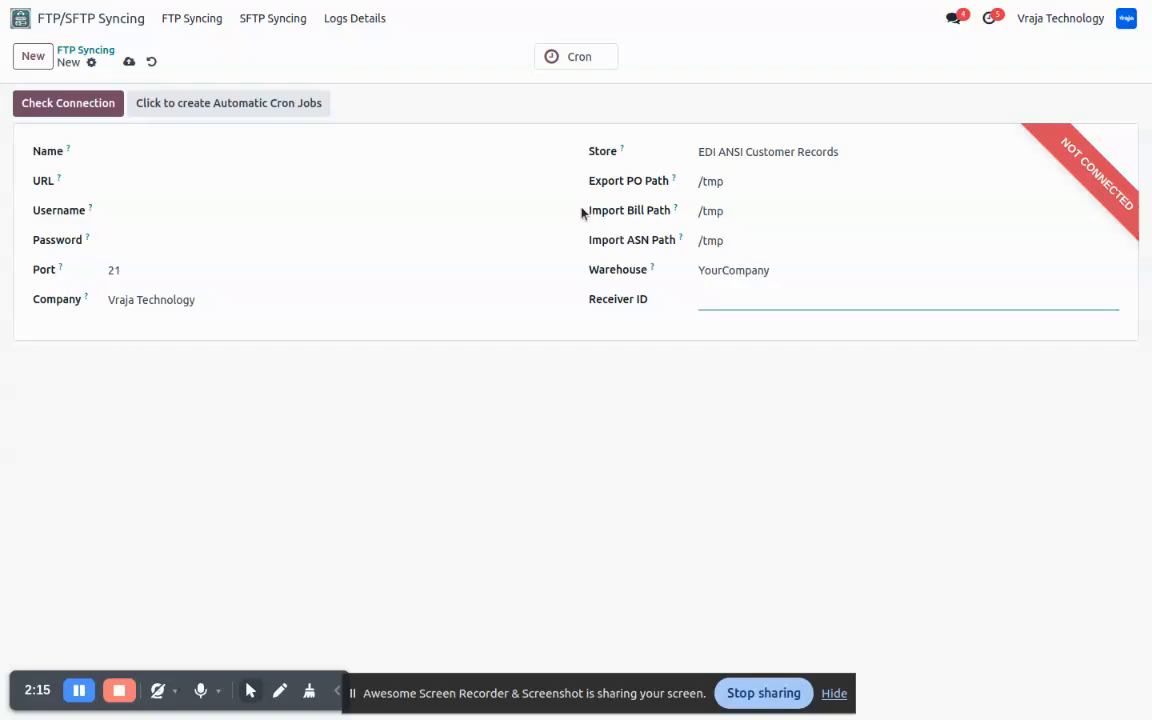
pyautogui.click(151, 62)
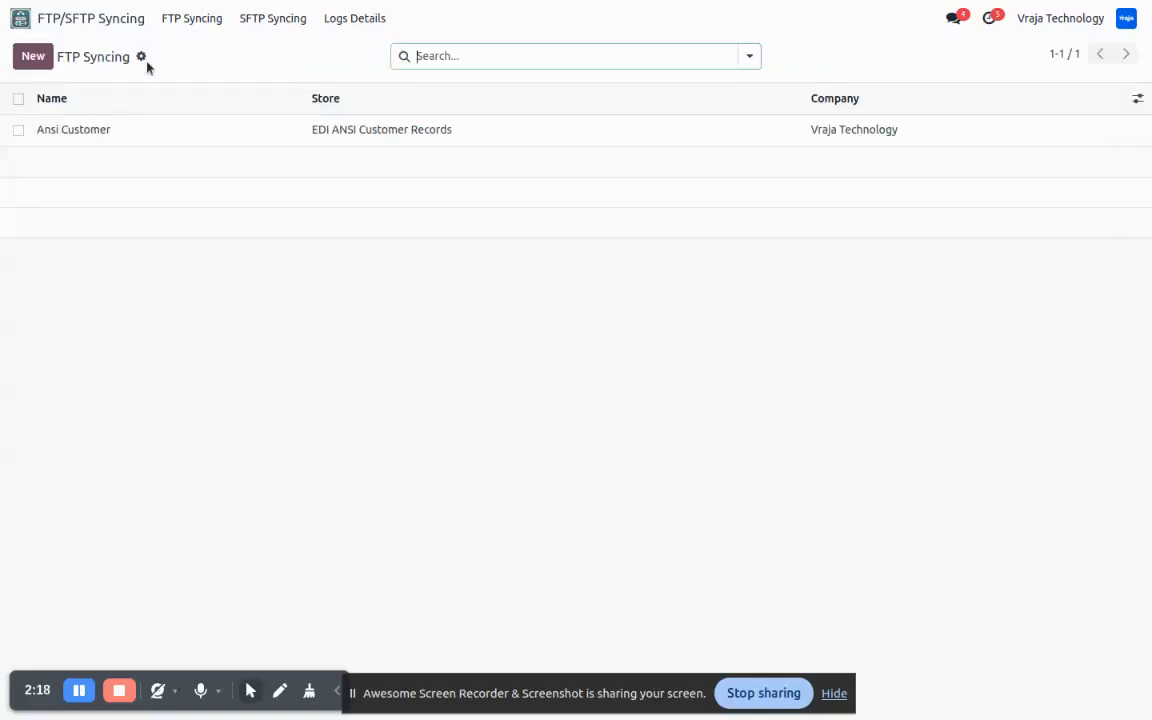
# - Examine the Ansi Customer FTP configuration and its scheduled import actions, and return to the FTP Syncing list
pyautogui.click(92, 133)
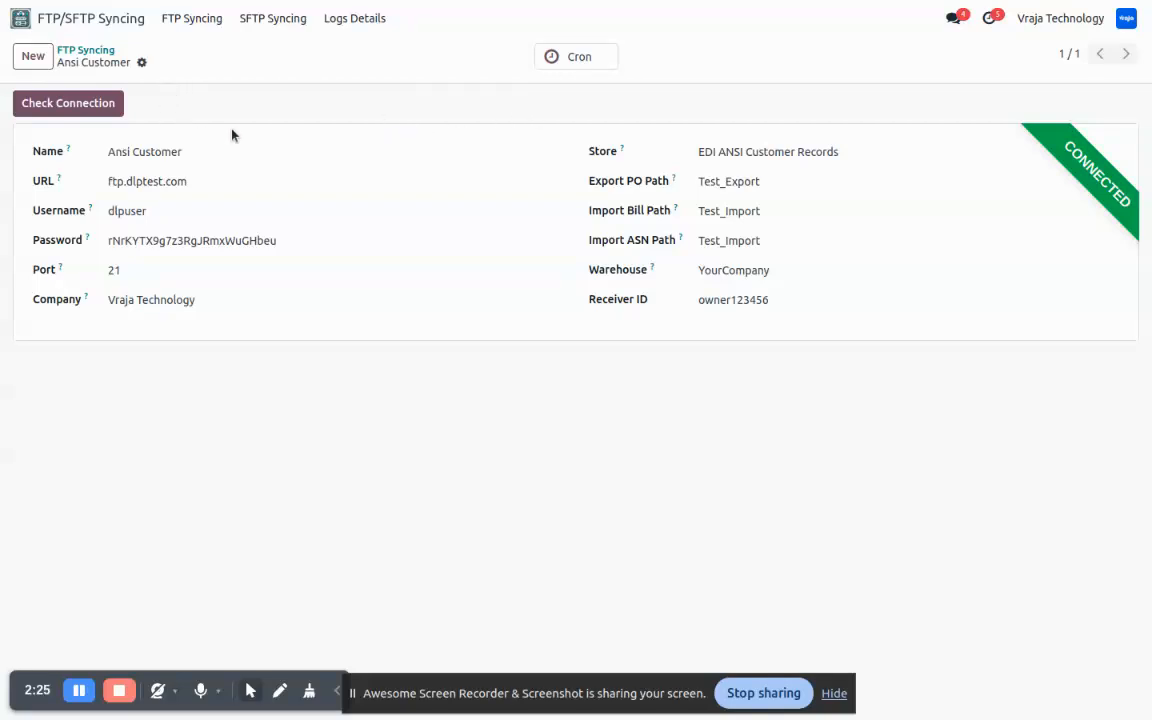
pyautogui.click(579, 58)
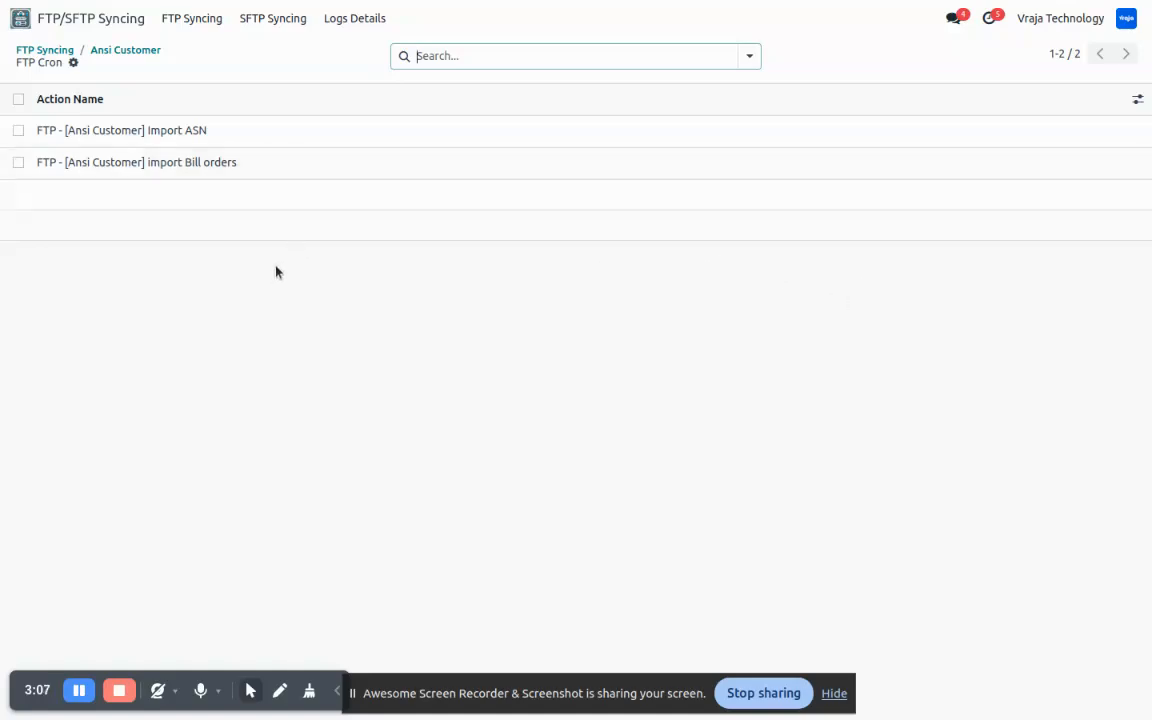
pyautogui.click(50, 22)
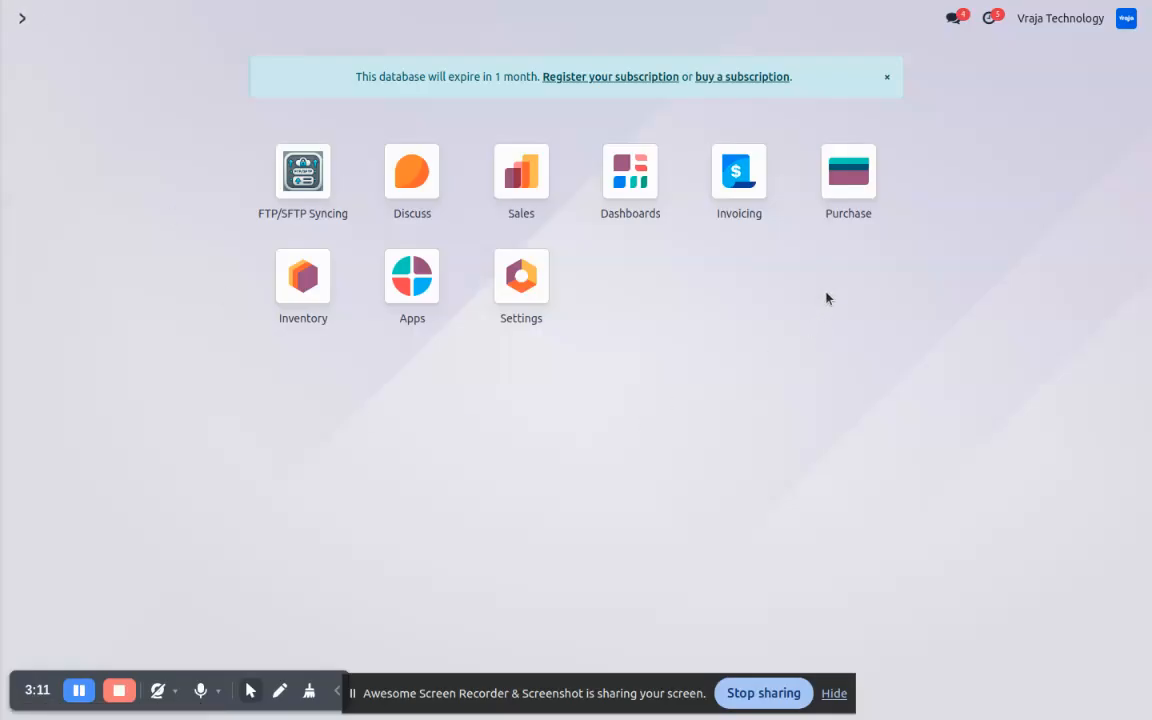
pyautogui.click(275, 160)
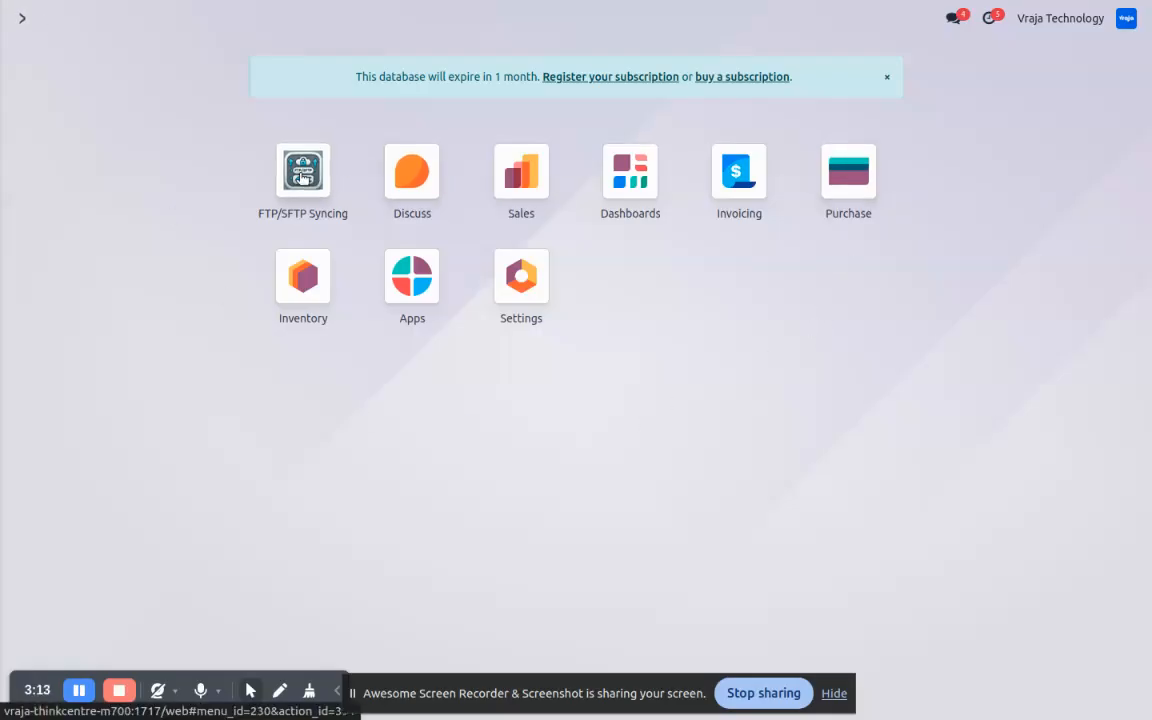
pyautogui.click(301, 133)
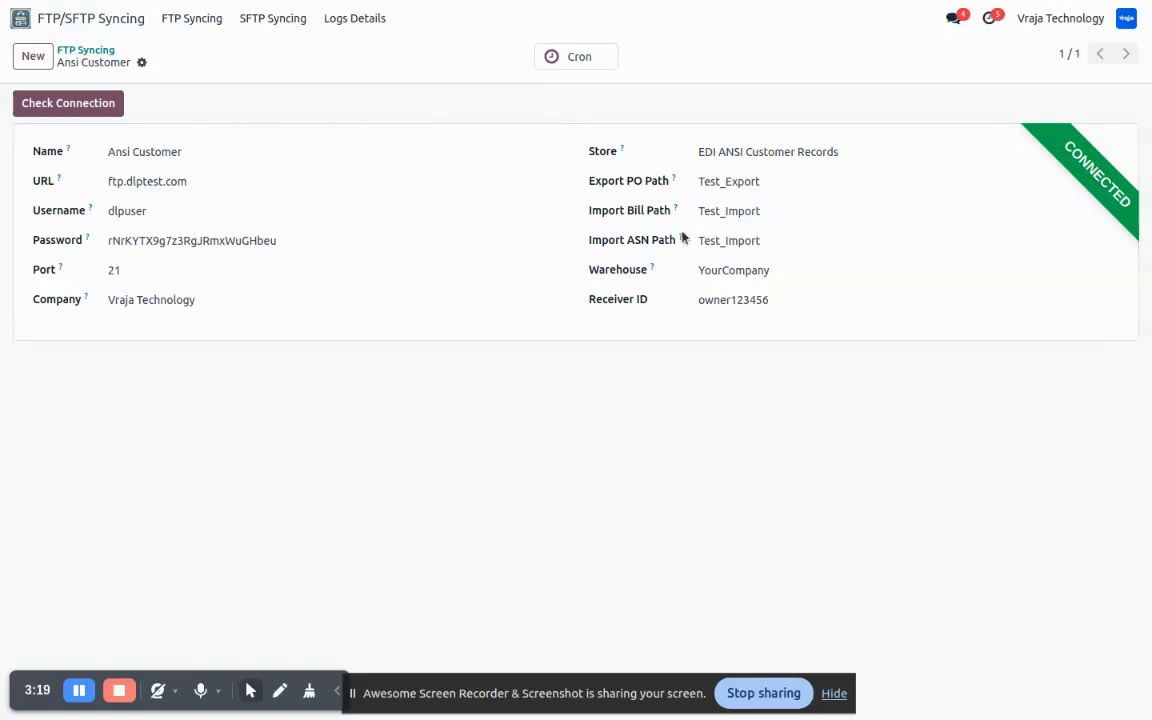
pyautogui.click(89, 50)
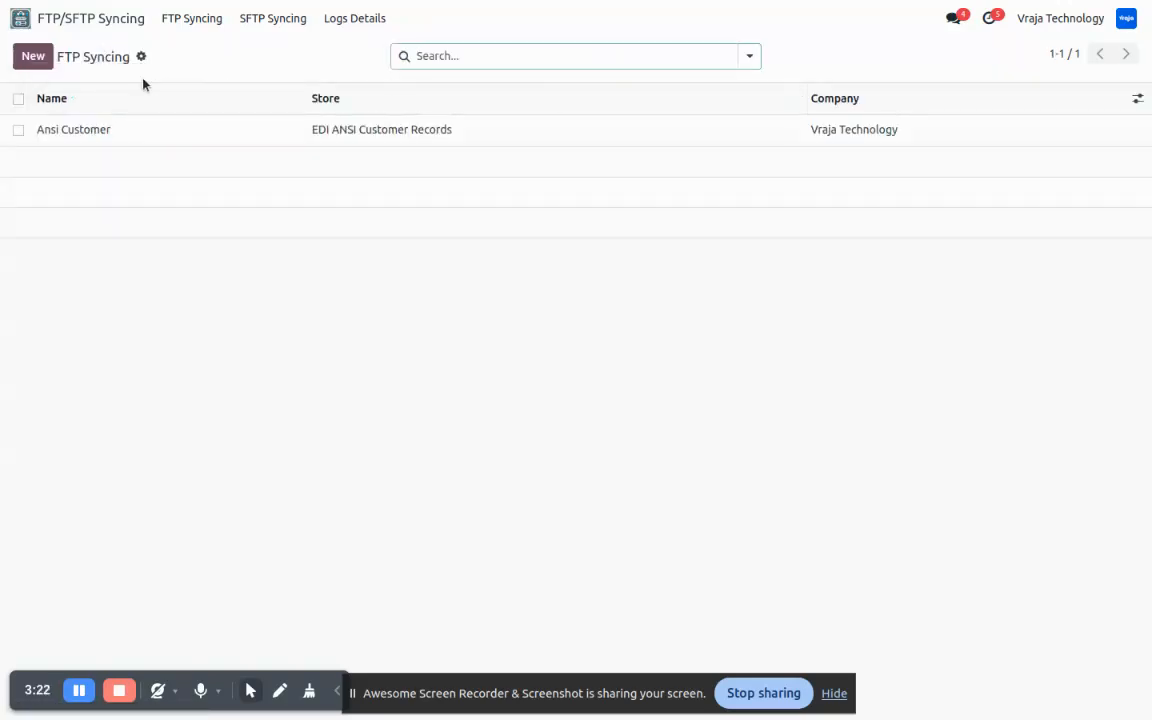
# - Create a new request for quotation in the Purchase app with Deco Addict as the vendor
pyautogui.click(22, 18)
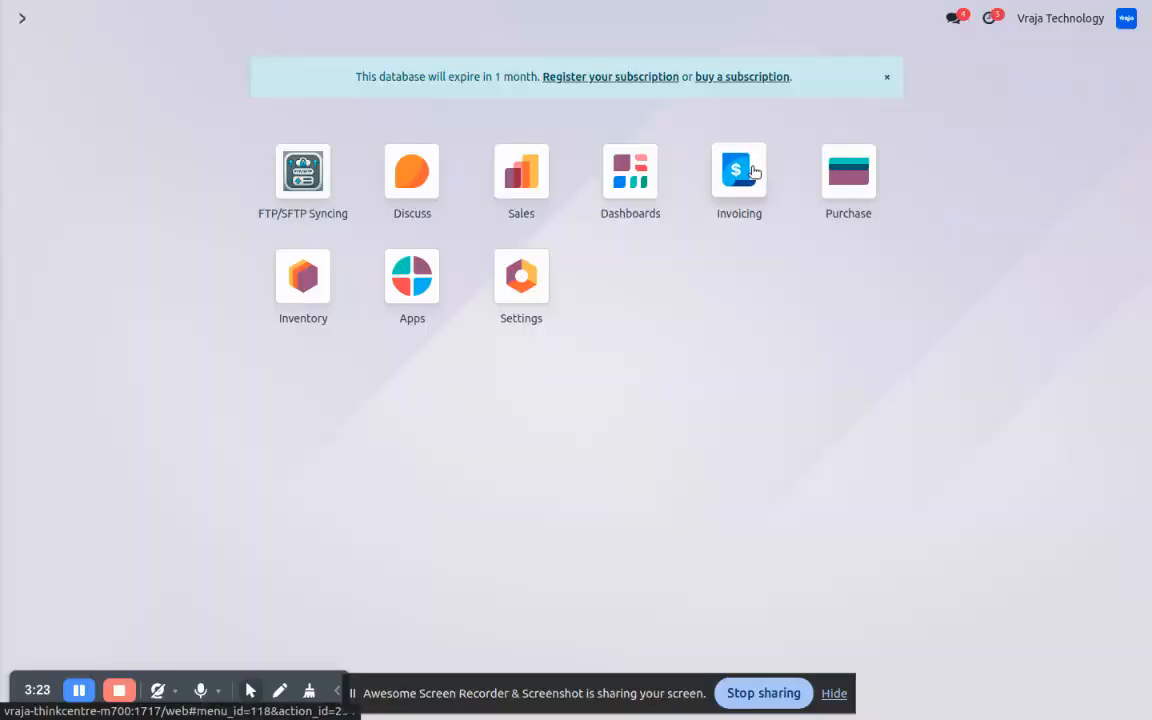
pyautogui.click(840, 175)
pyautogui.click(33, 56)
pyautogui.click(245, 213)
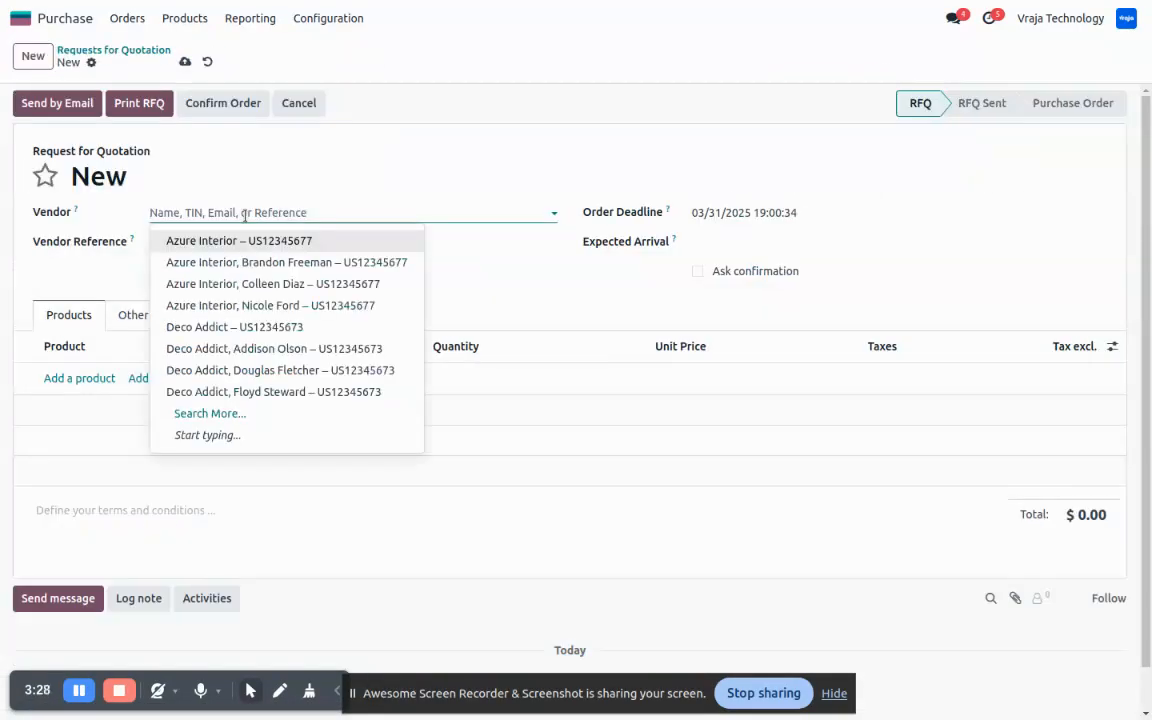
pyautogui.click(265, 327)
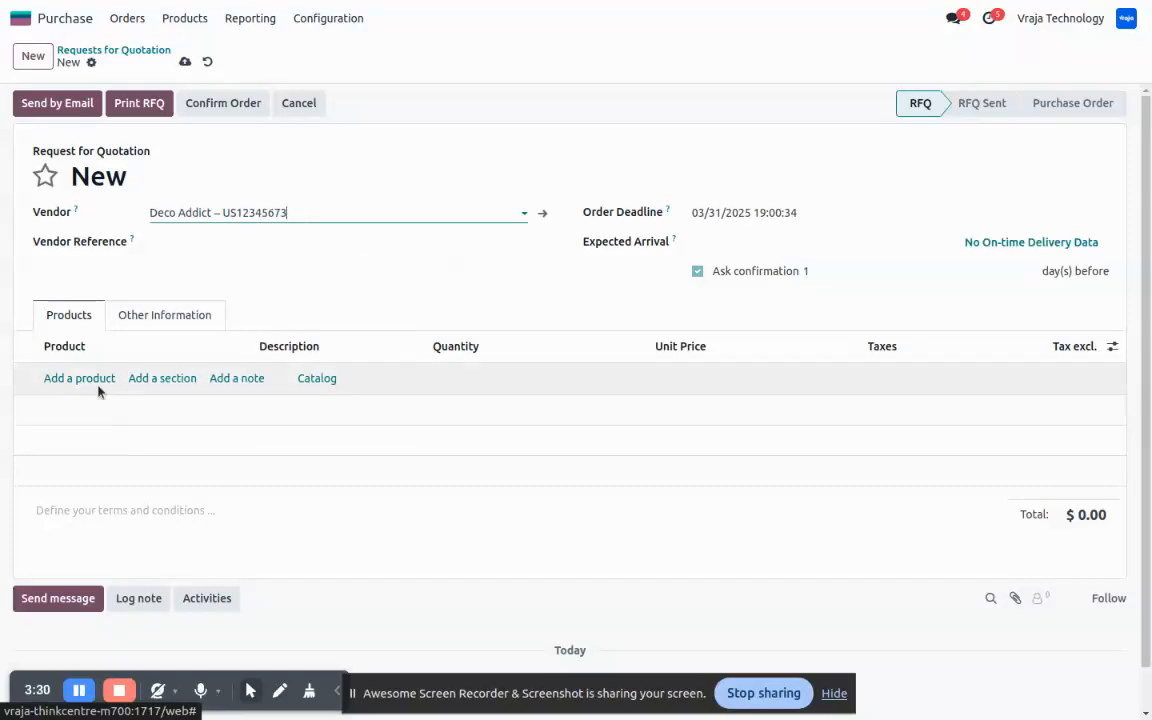
# - Add the product [FURN_0096] Customizable Desk (Steel, White) to the quotation with a quantity of 3
pyautogui.click(91, 380)
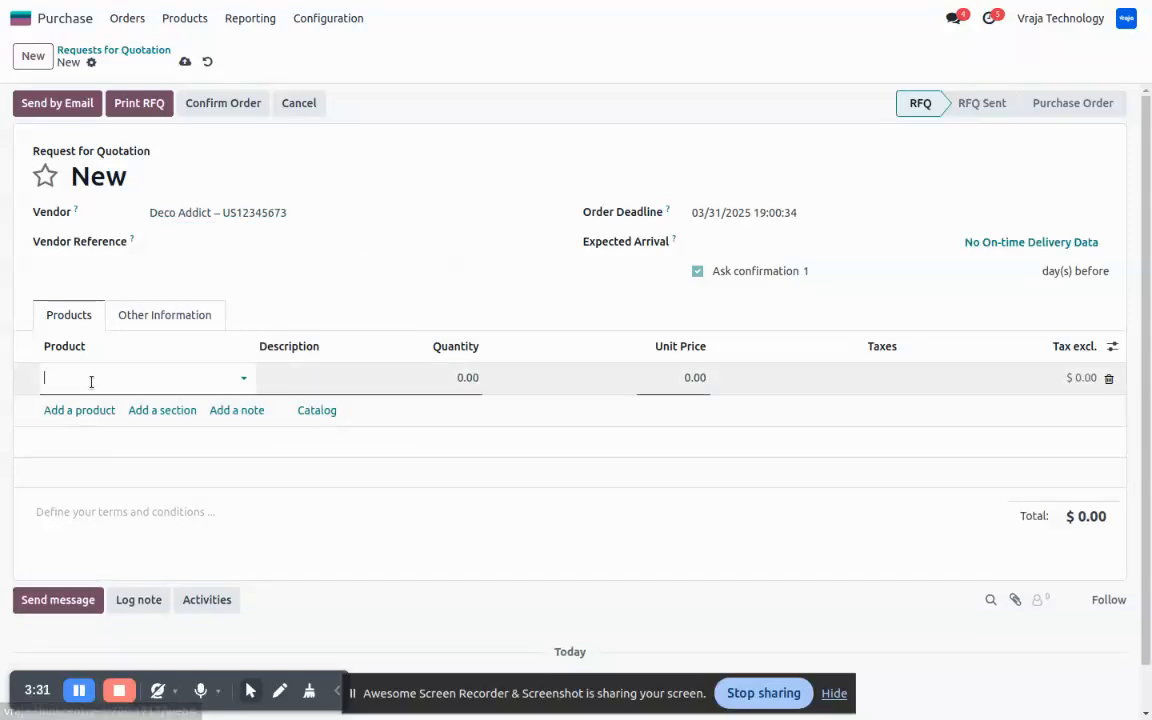
pyautogui.write('96')
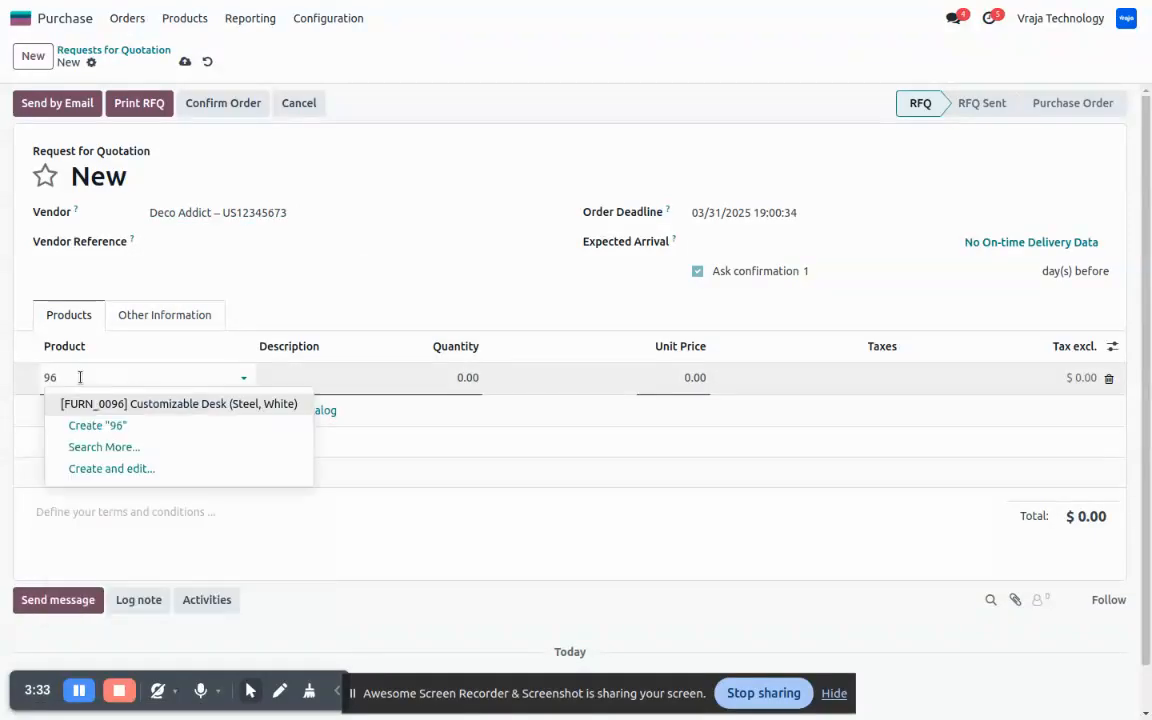
pyautogui.click(150, 405)
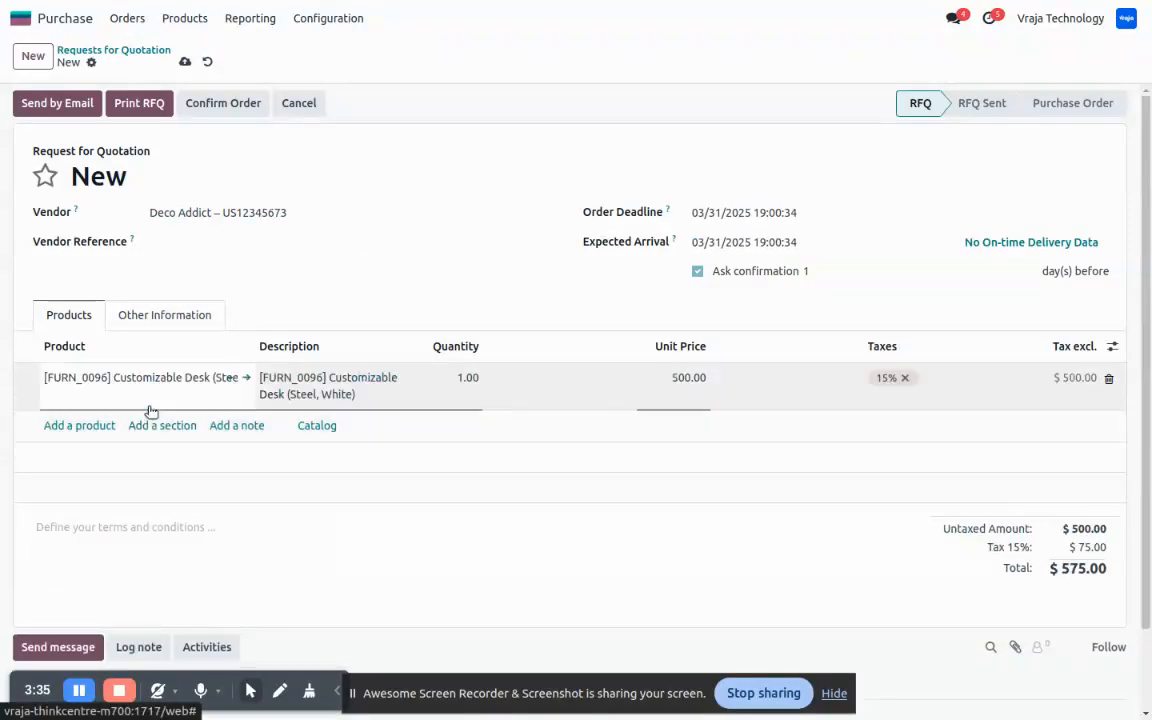
pyautogui.click(457, 375)
pyautogui.write('3')
# - Add the product [FURN_6741] Large Meeting Table as a second line and save the request for quotation
pyautogui.click(79, 426)
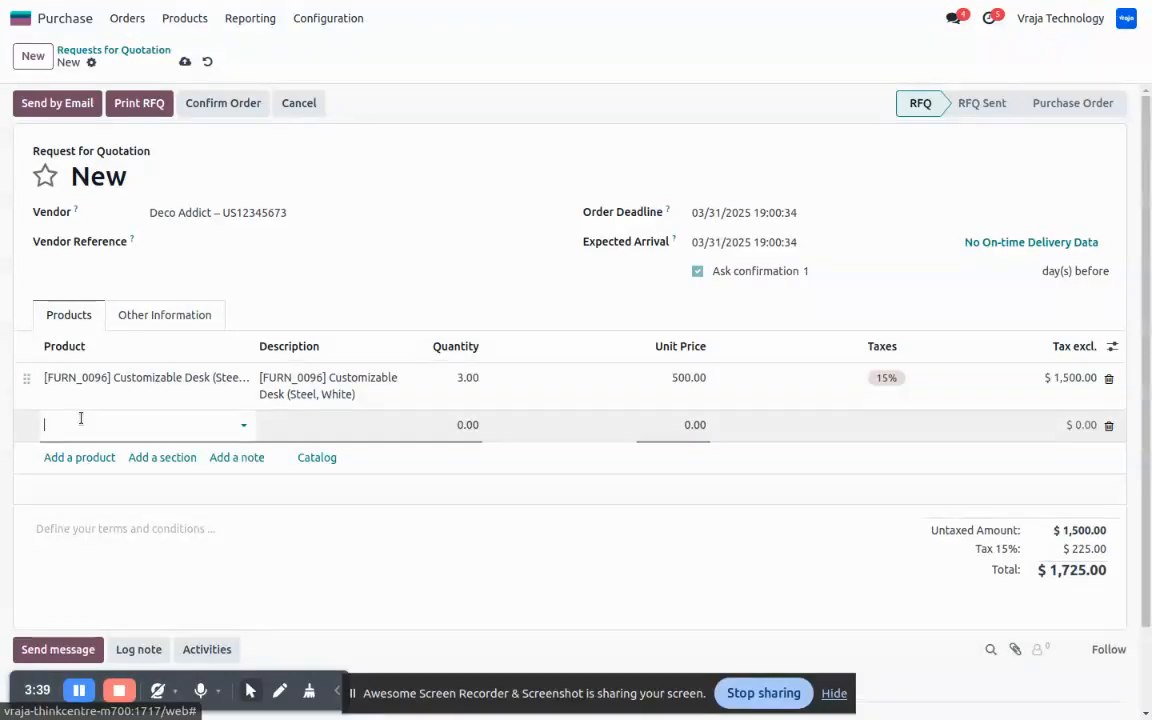
pyautogui.write('67')
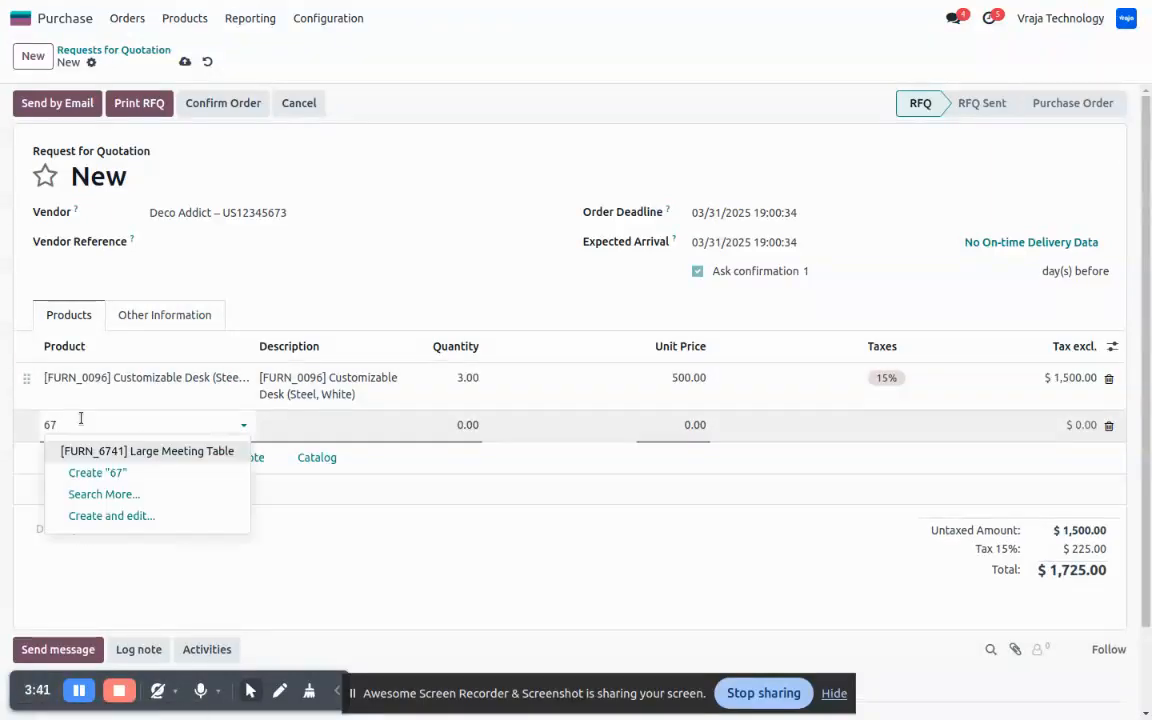
pyautogui.click(209, 452)
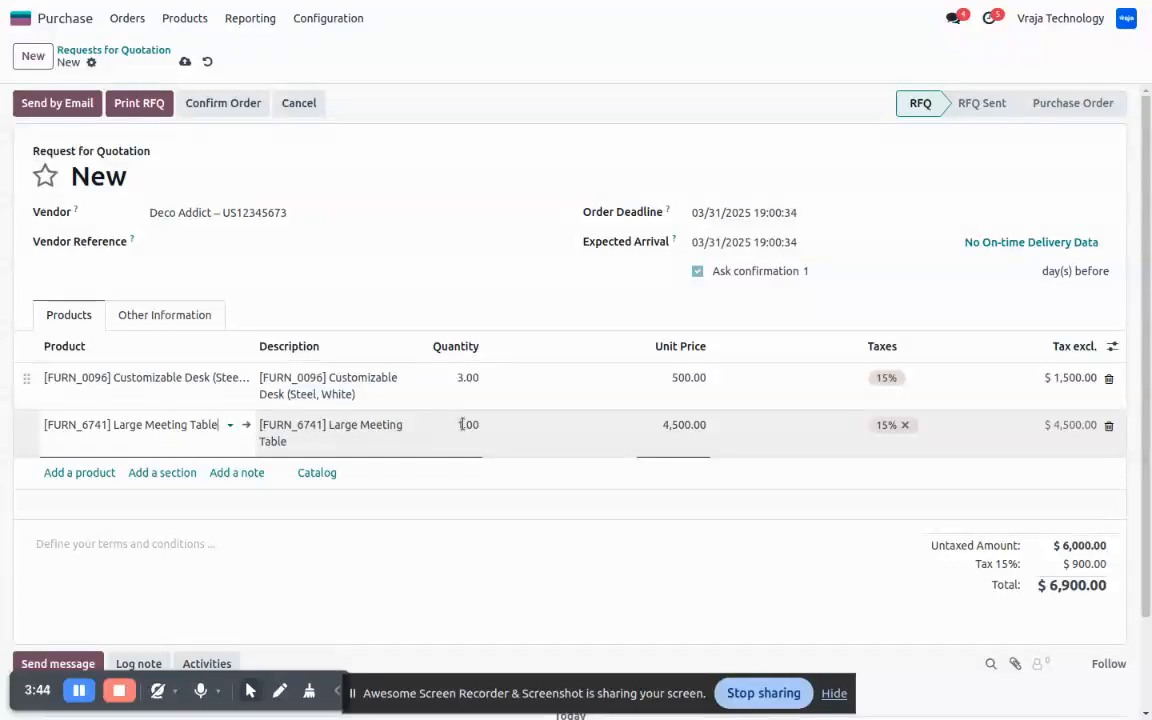
pyautogui.click(423, 516)
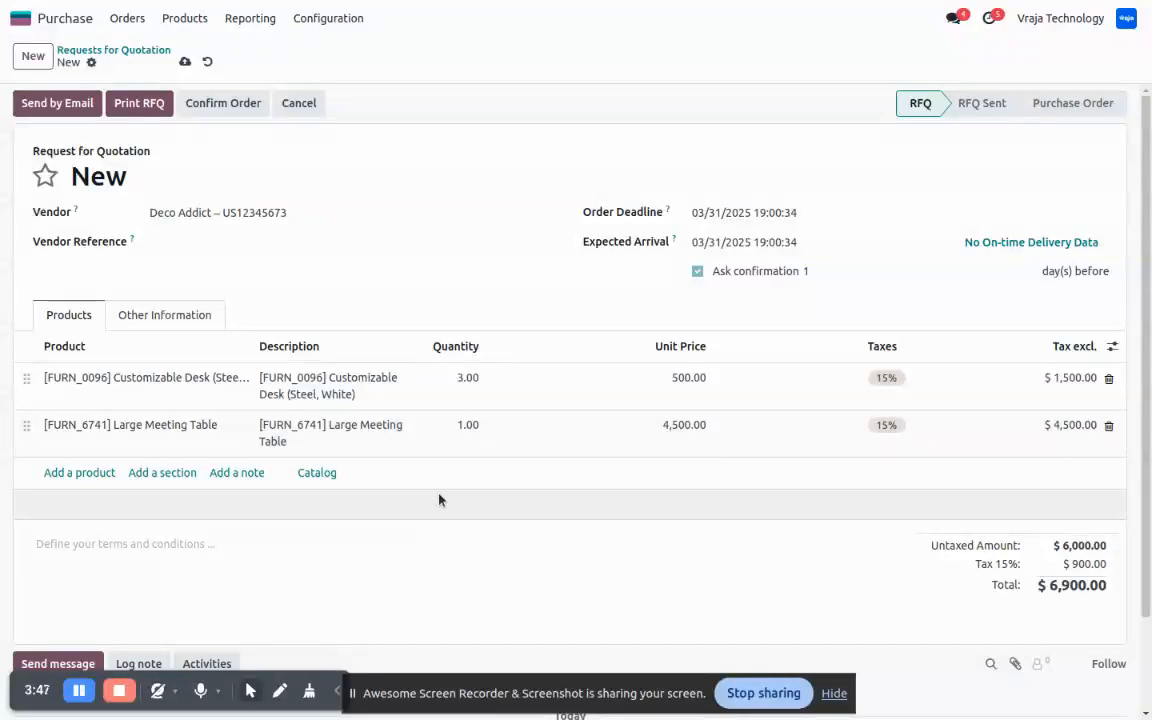
pyautogui.click(184, 61)
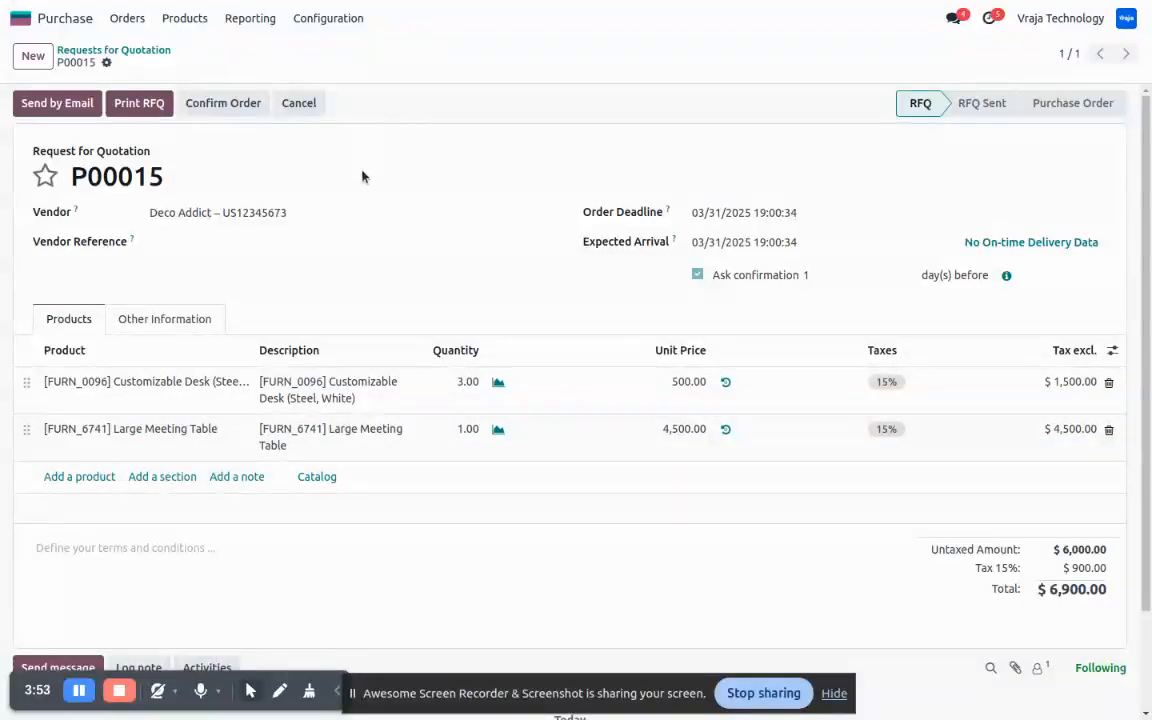
# - Review the saved quotation and its activity log, and check the Test_Export folder on the FTP server in Files
pyautogui.scroll(-2, 352, 269)
pyautogui.scroll(-1, 352, 269)
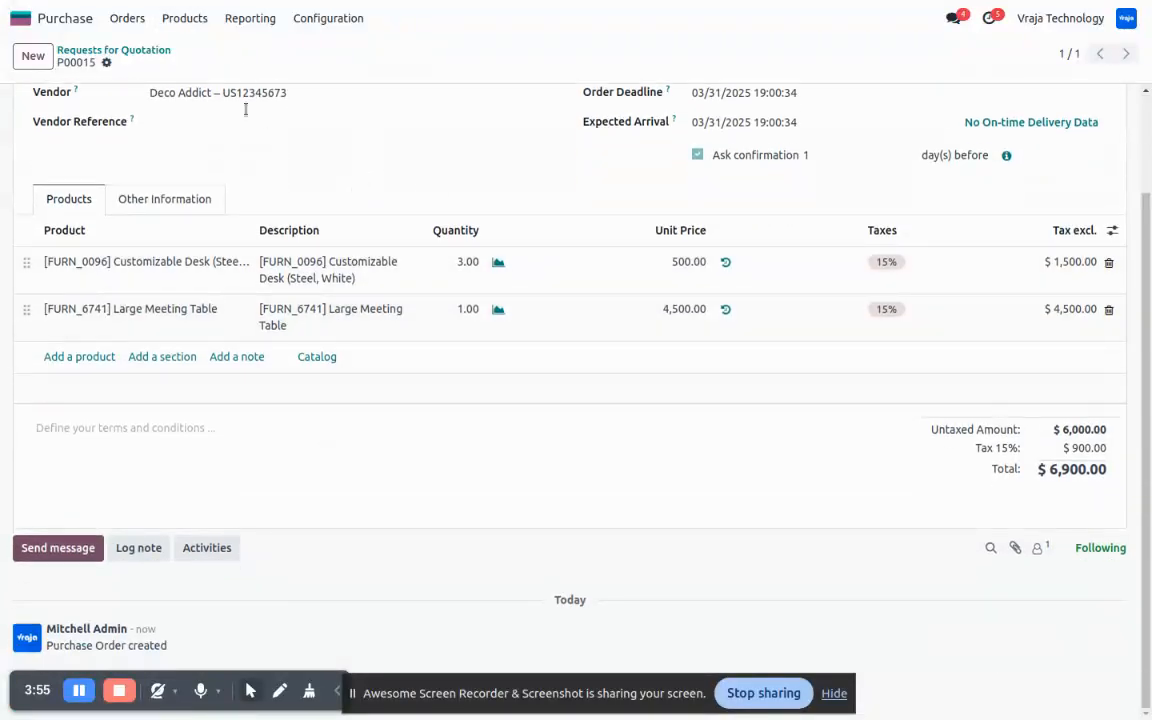
pyautogui.scroll(3, 247, 108)
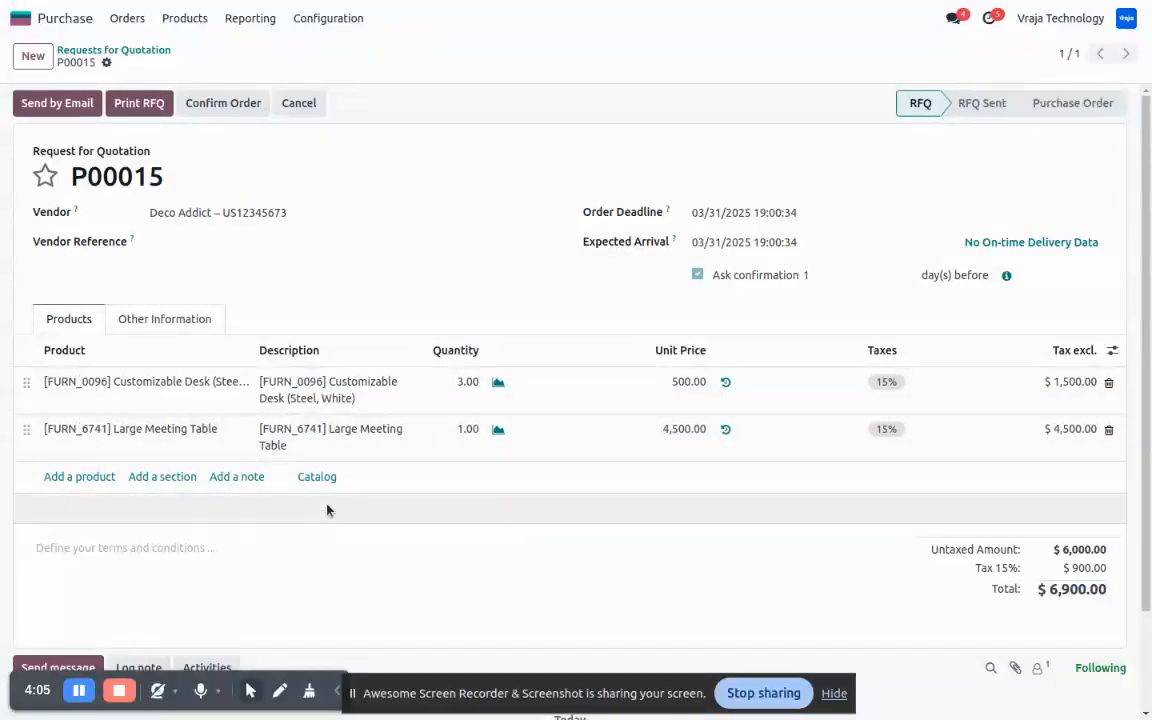
pyautogui.scroll(-2, 327, 510)
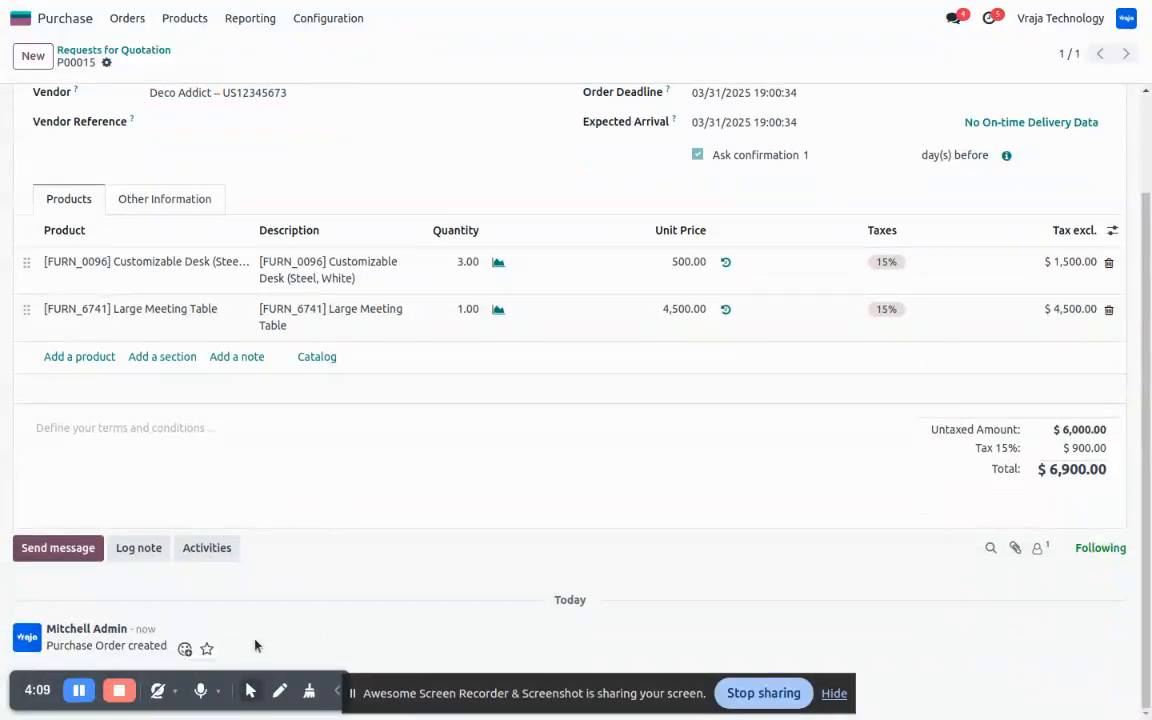
pyautogui.scroll(2, 352, 556)
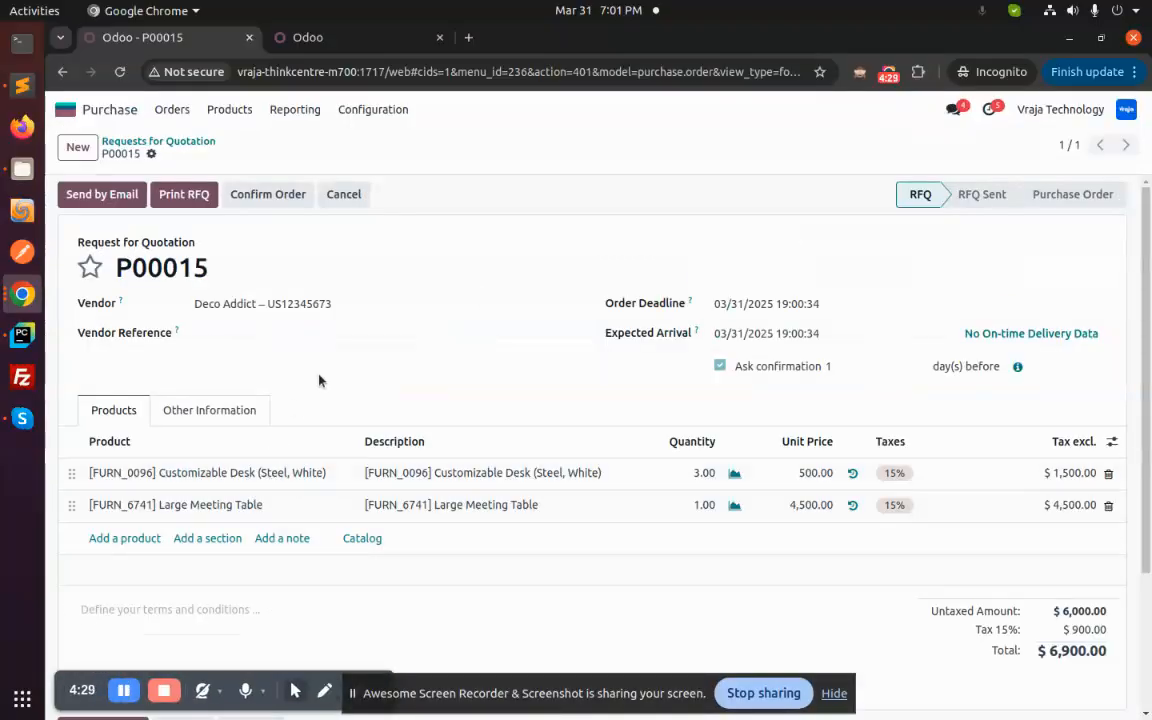
pyautogui.click(21, 172)
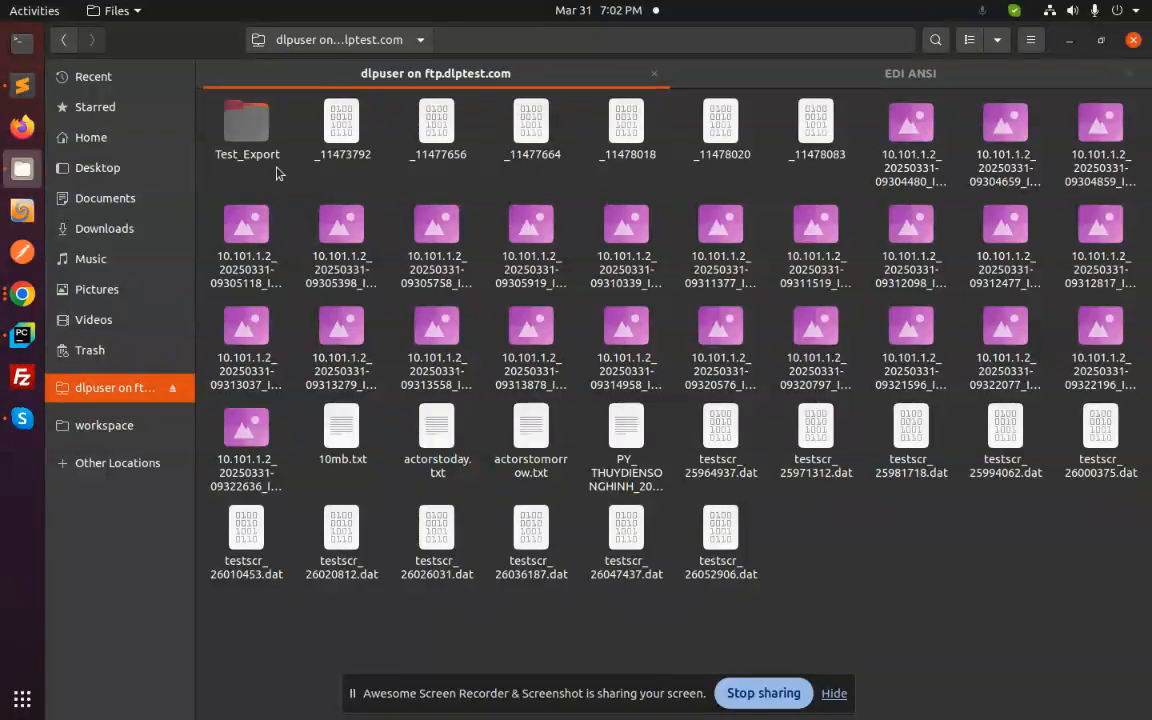
pyautogui.doubleClick(237, 120)
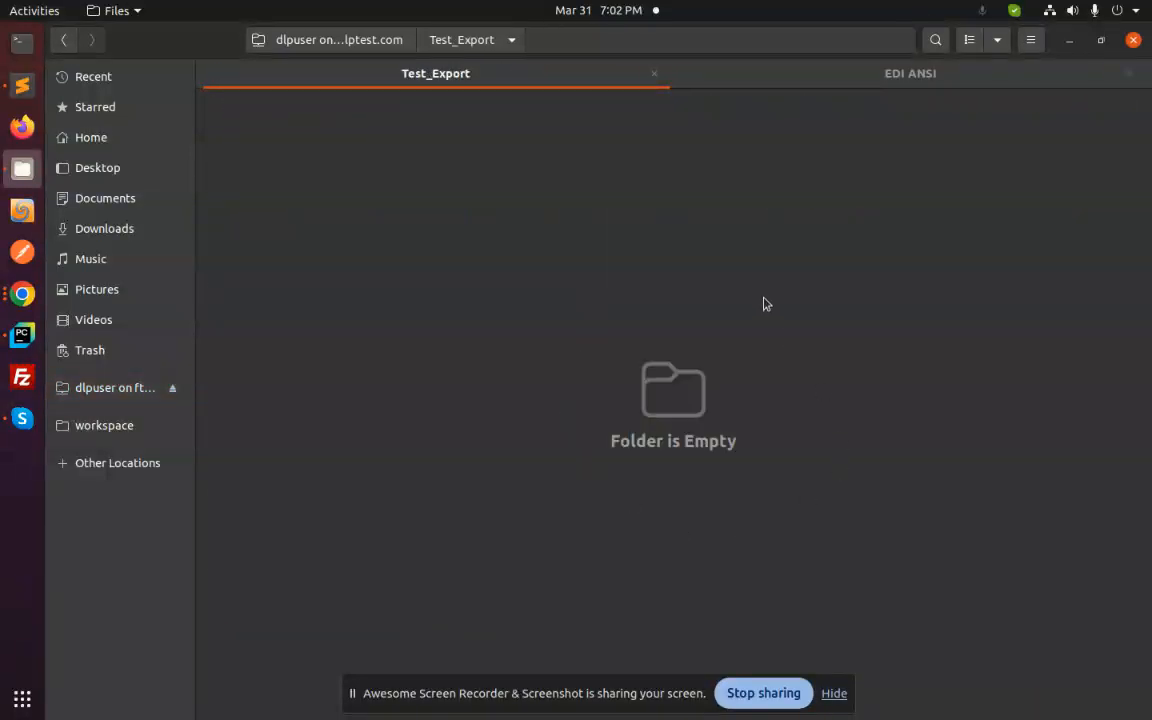
# - Switch back to Chrome and confirm the Deco Addict request for quotation as a purchase order
pyautogui.click(22, 293)
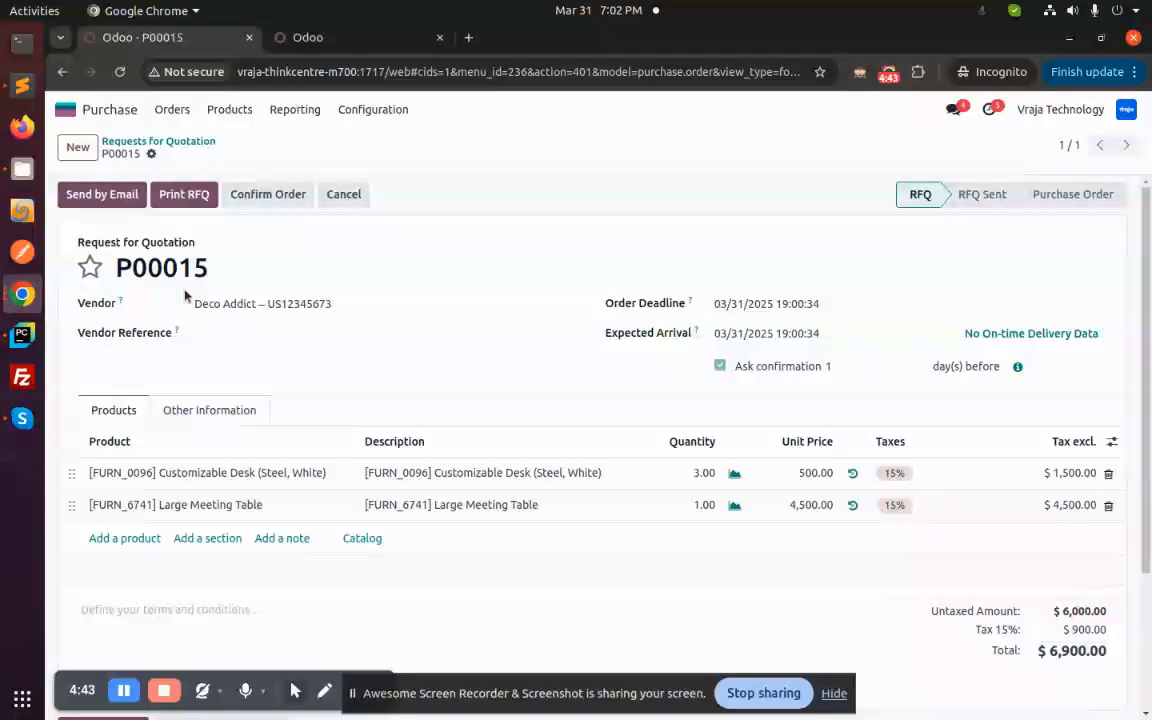
pyautogui.click(258, 197)
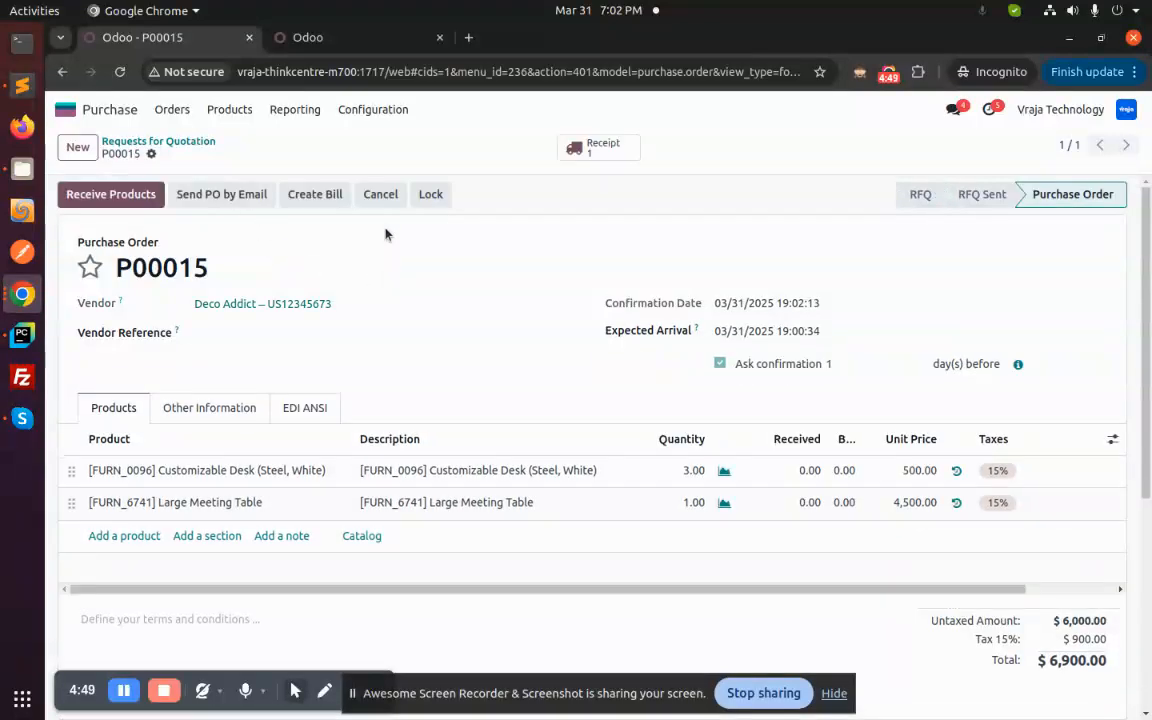
# - Read the exported EDI text file attached to the purchase order's log, and check the Test_Export folder in Files
pyautogui.scroll(-5, 429, 265)
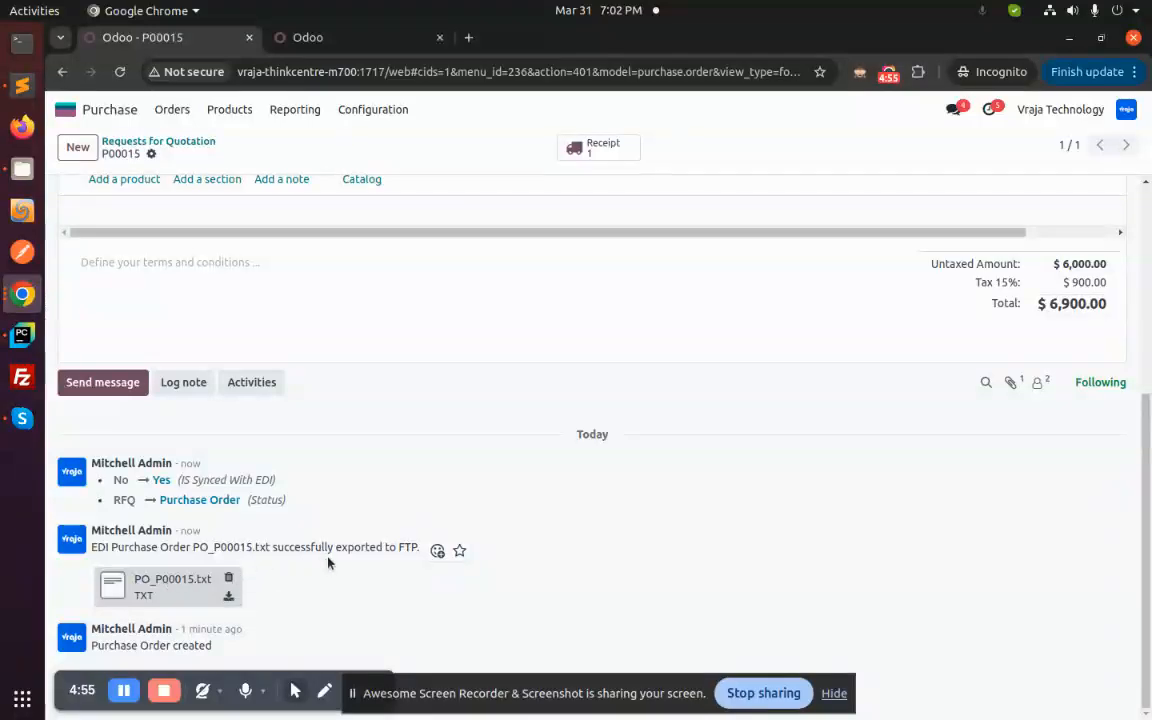
pyautogui.click(171, 588)
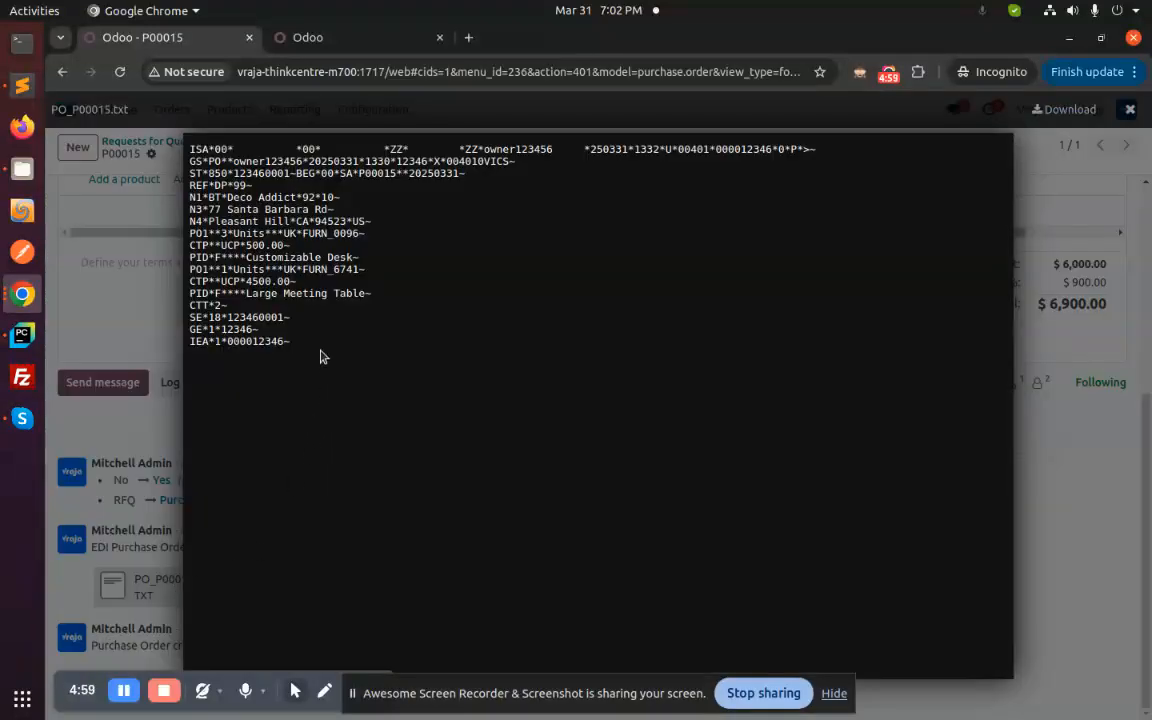
pyautogui.moveTo(315, 347); pyautogui.dragTo(163, 140)
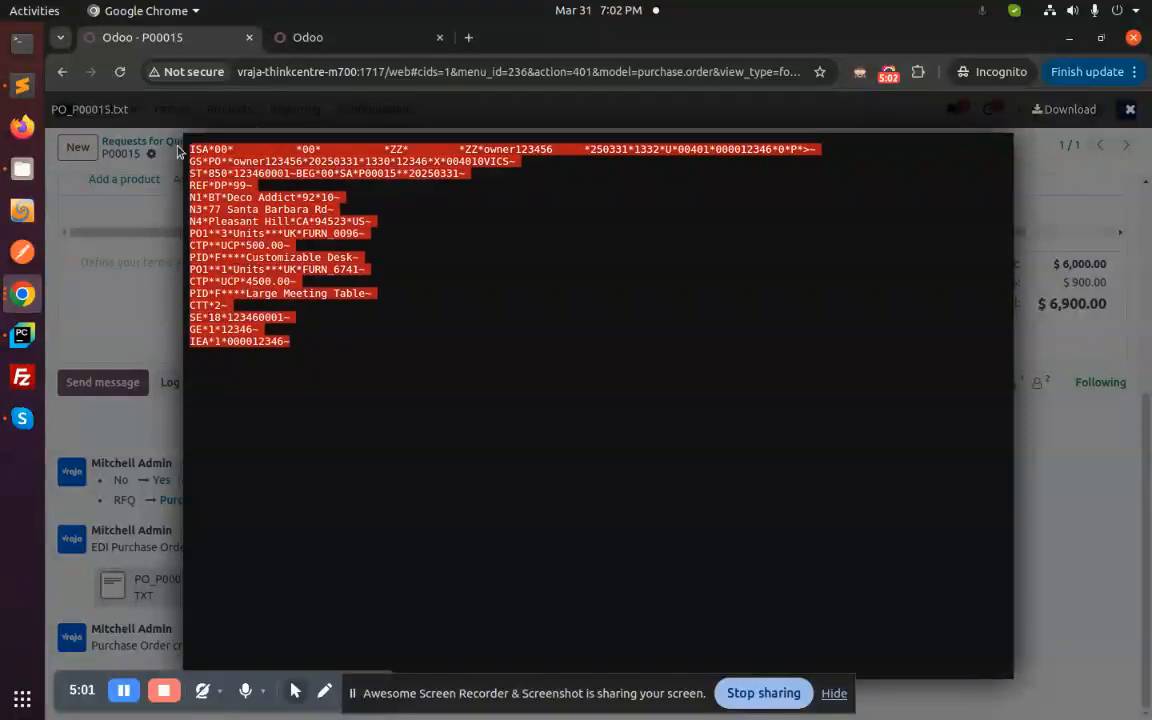
pyautogui.click(302, 343)
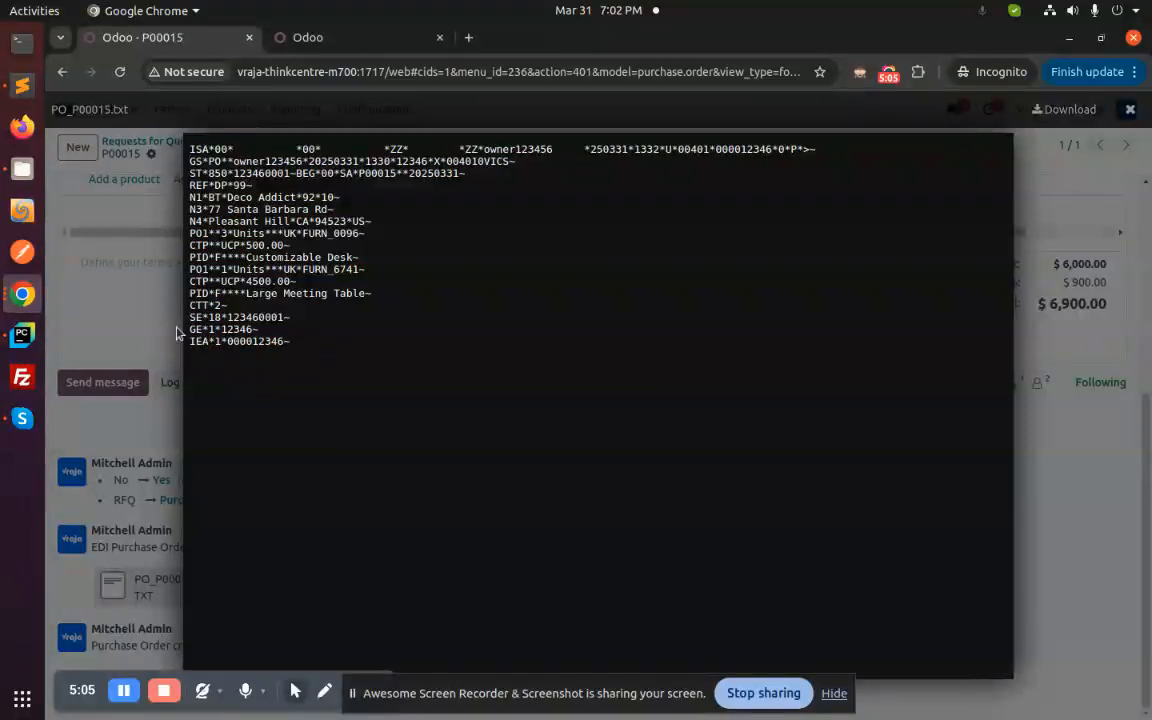
pyautogui.click(152, 299)
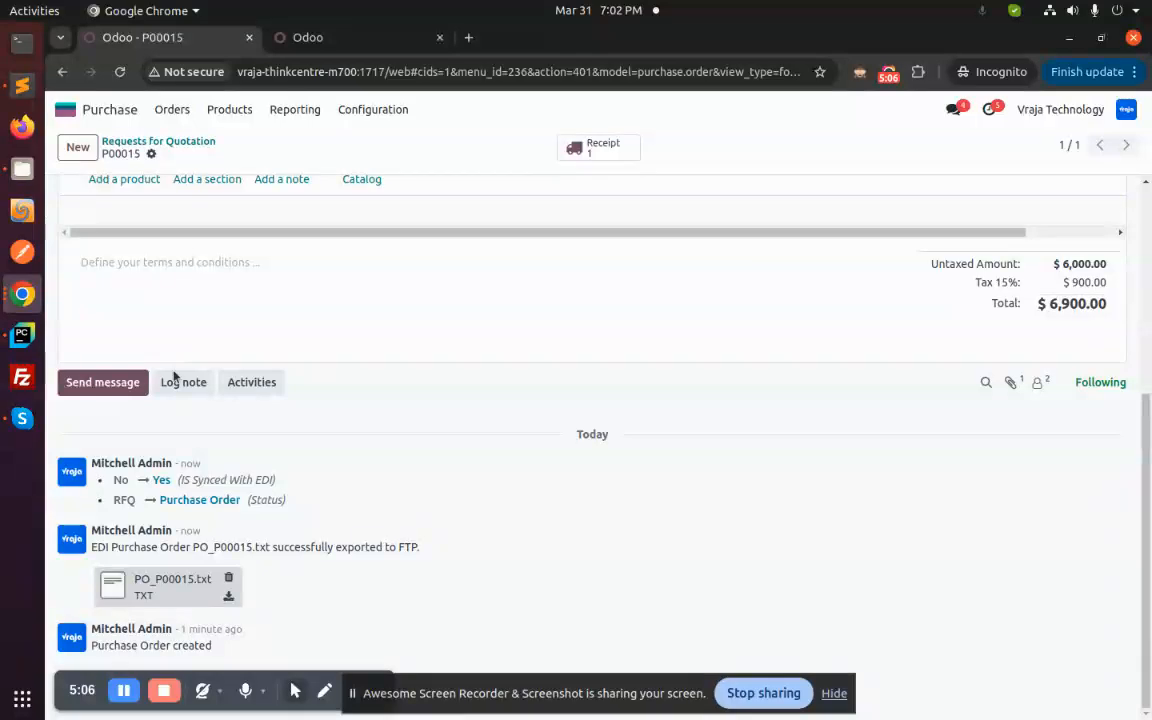
pyautogui.click(24, 170)
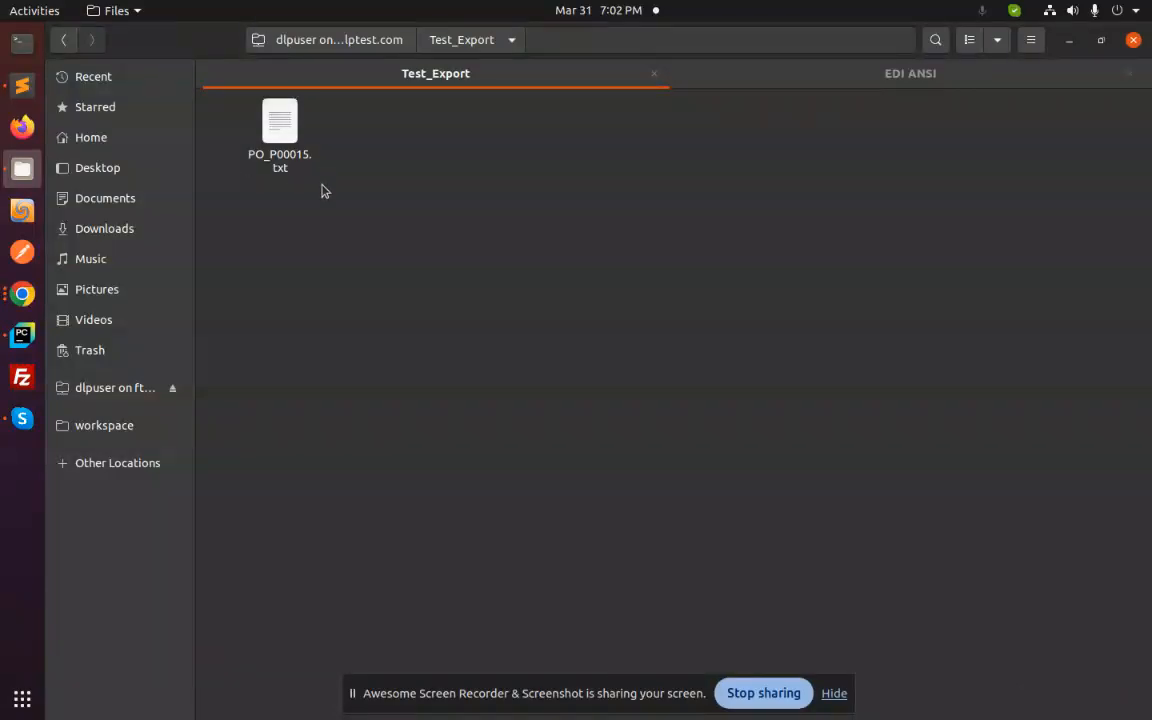
# - Switch back to Chrome and view the EDI ANSI store details of the Deco Addict purchase order
pyautogui.click(24, 295)
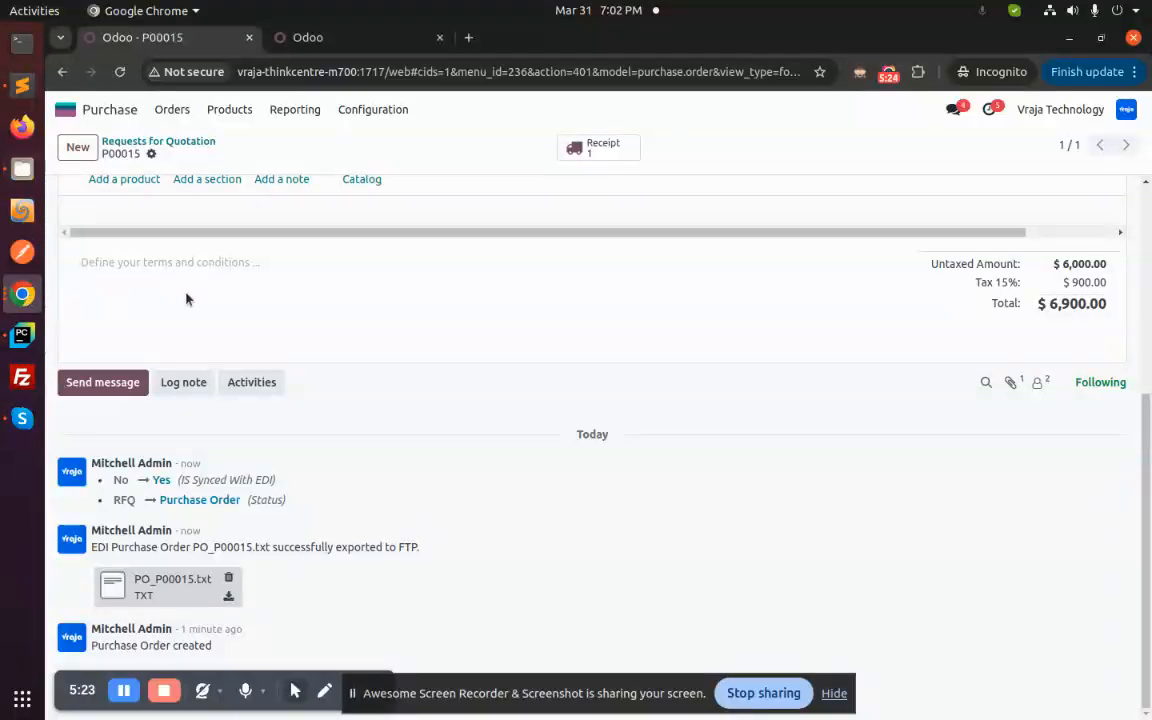
pyautogui.scroll(3, 450, 400)
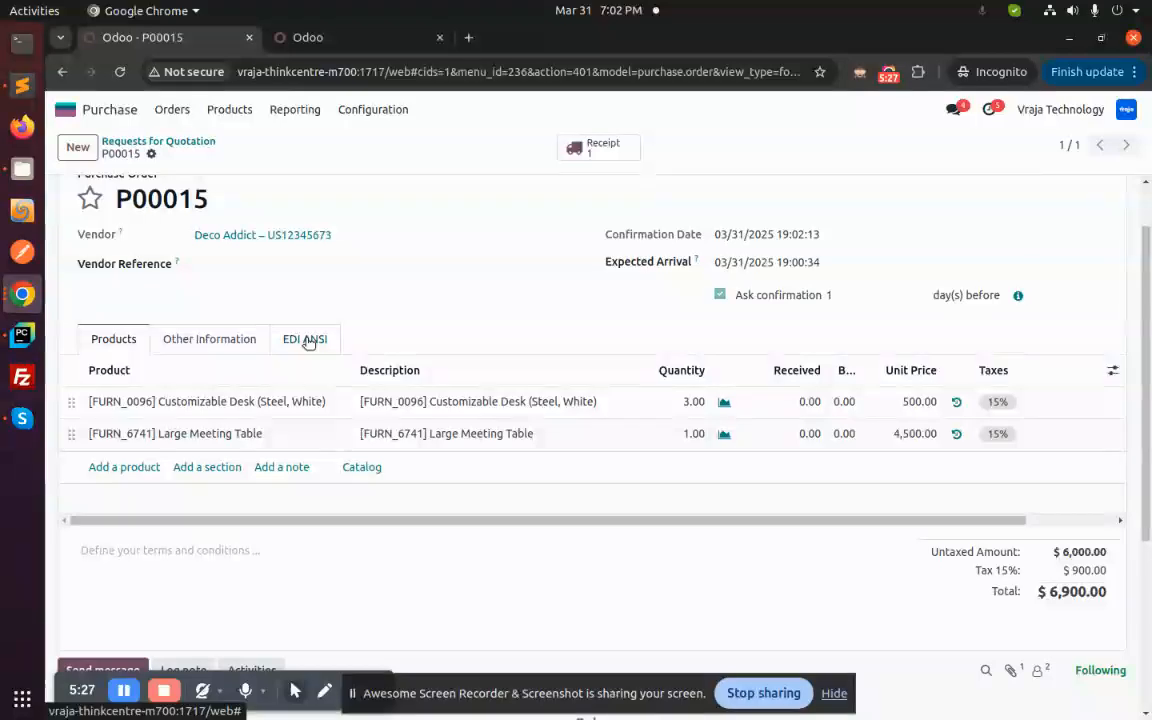
pyautogui.click(308, 342)
pyautogui.scroll(1, 358, 368)
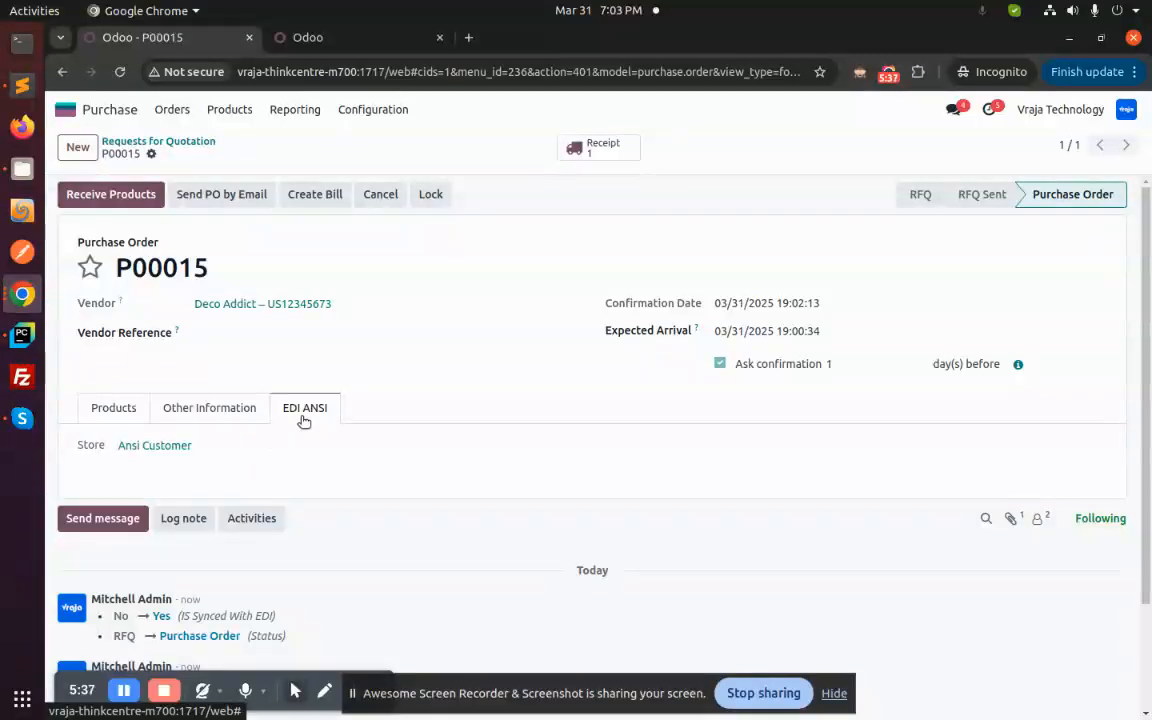
# - Open the "FTP - [Ansi Customer] import Bill orders" scheduled action from the Ansi Customer FTP Syncing record in the second Odoo tab
pyautogui.click(310, 42)
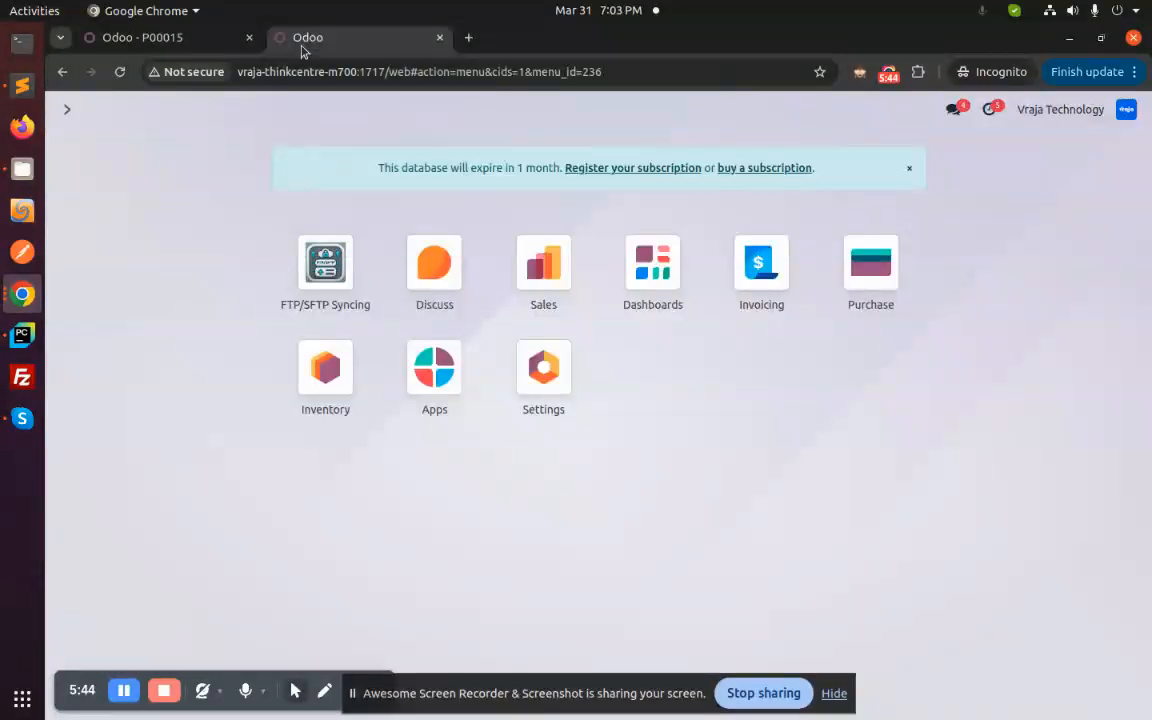
pyautogui.click(330, 282)
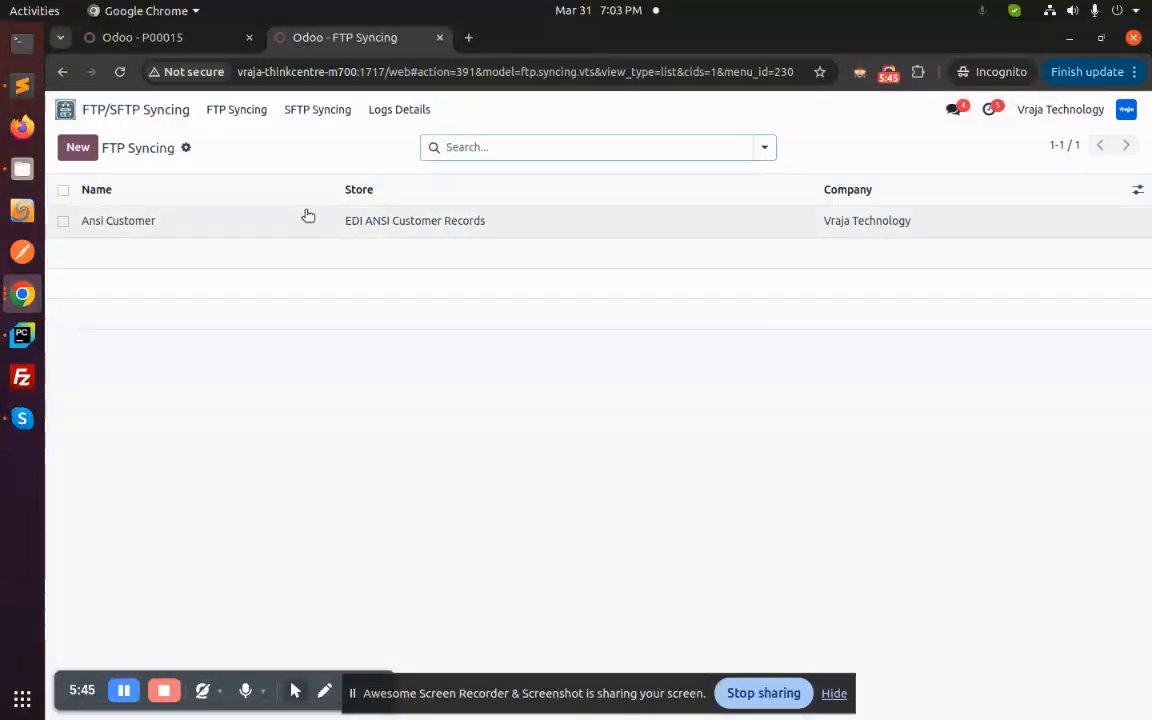
pyautogui.click(306, 218)
pyautogui.click(598, 147)
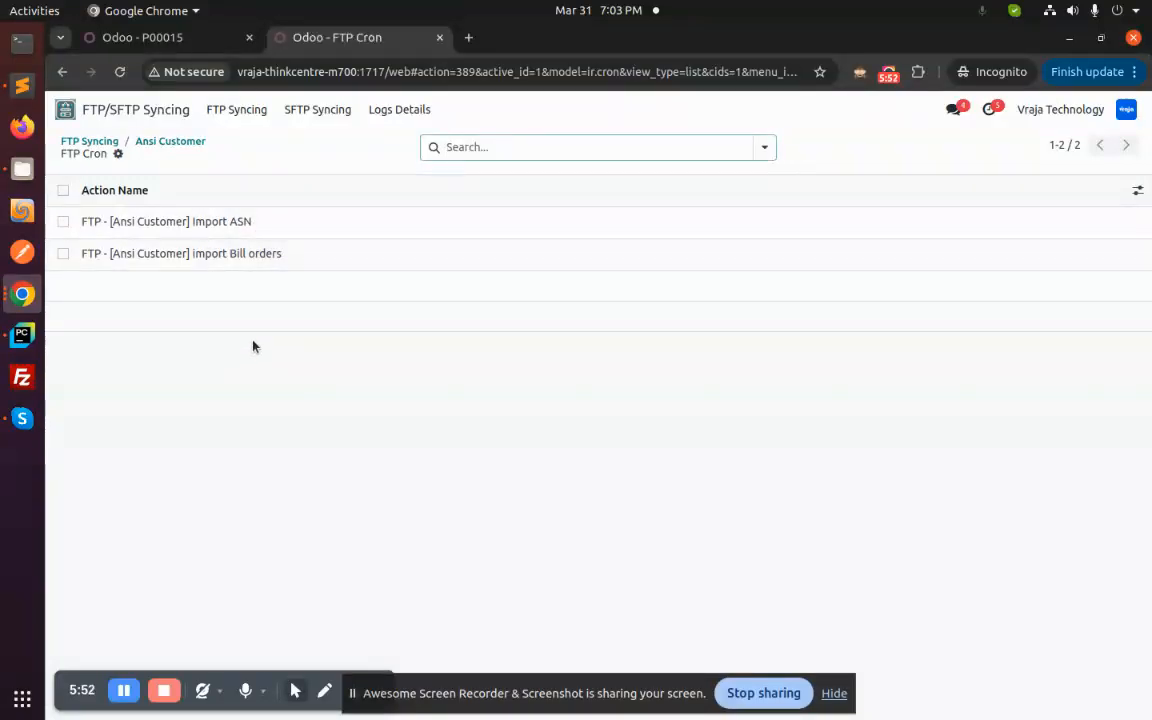
pyautogui.click(272, 256)
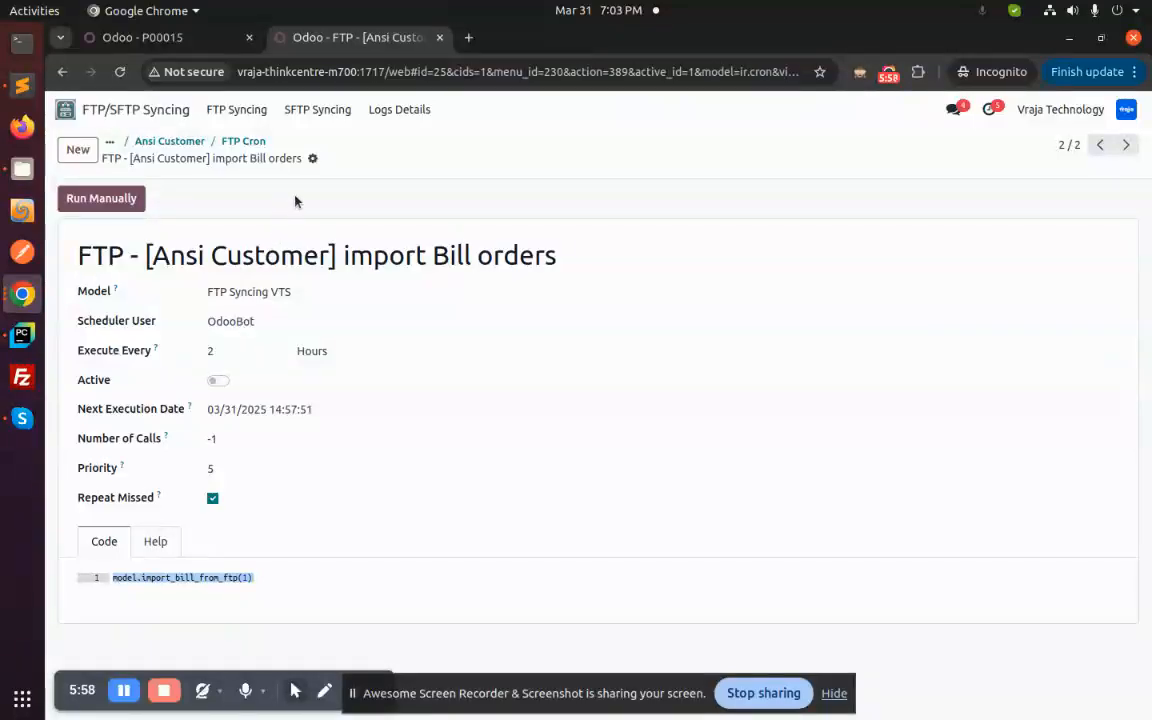
# - Review the Deco Addict purchase order's product lines and check the Test_Import folder for import bill.txt in Files
pyautogui.click(188, 44)
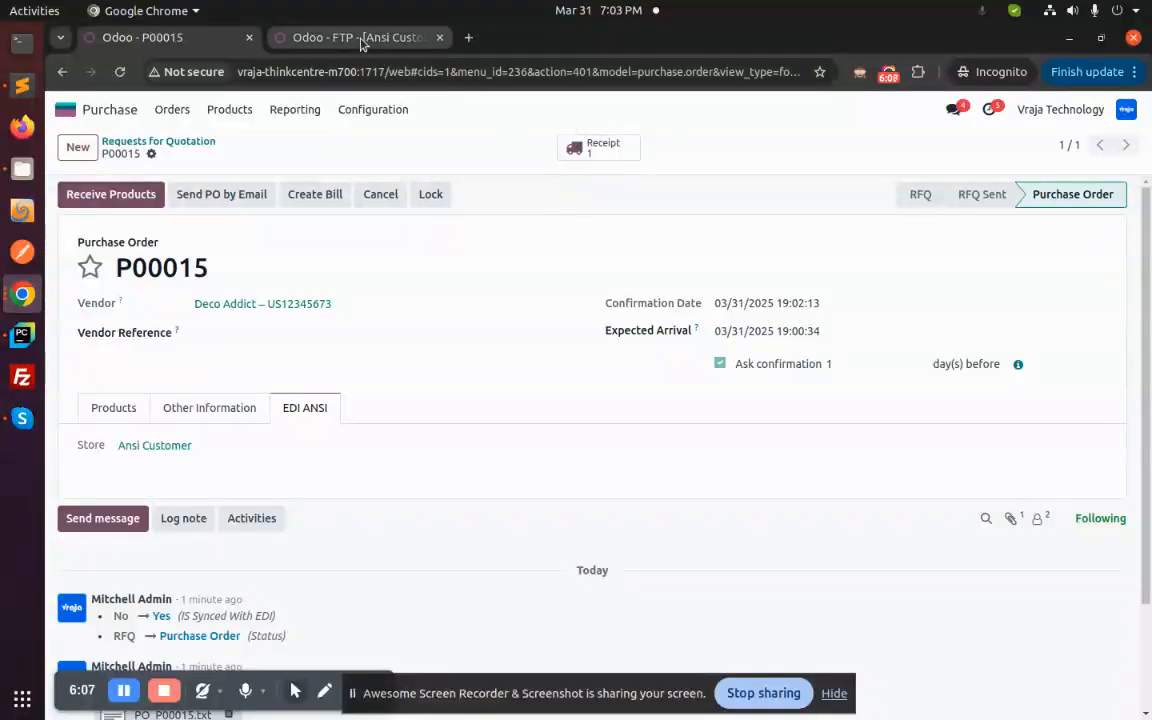
pyautogui.click(107, 412)
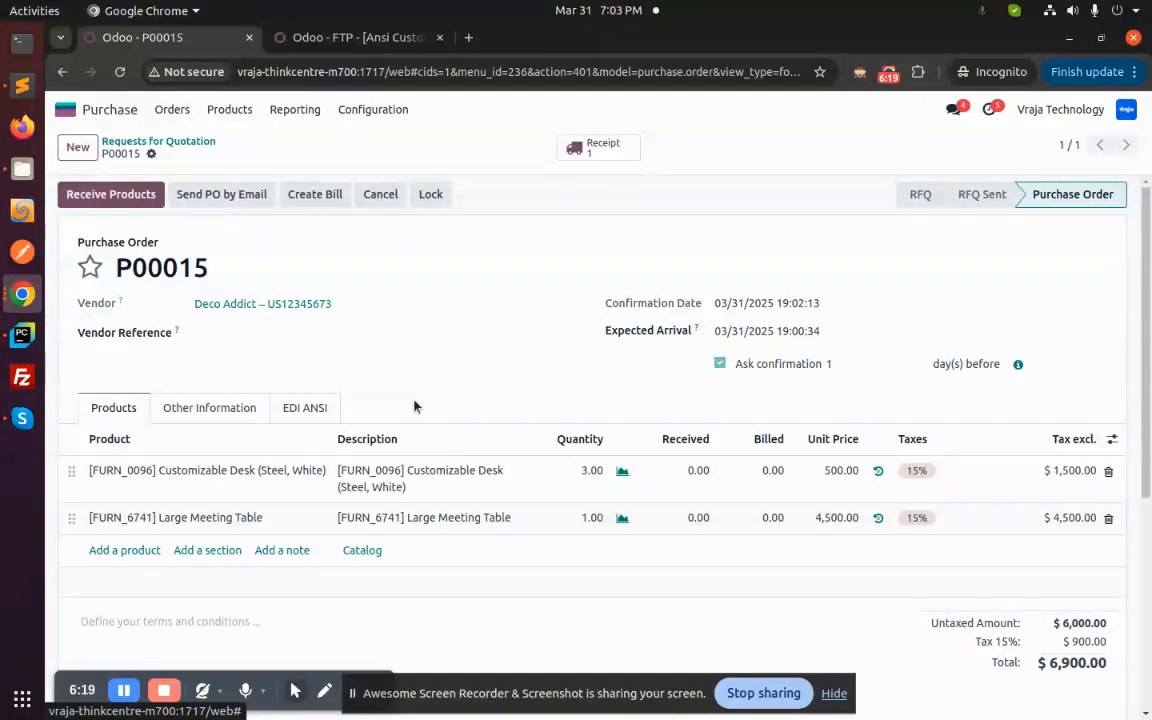
pyautogui.hotkey('ctrl', 'shift', 'pagedown')
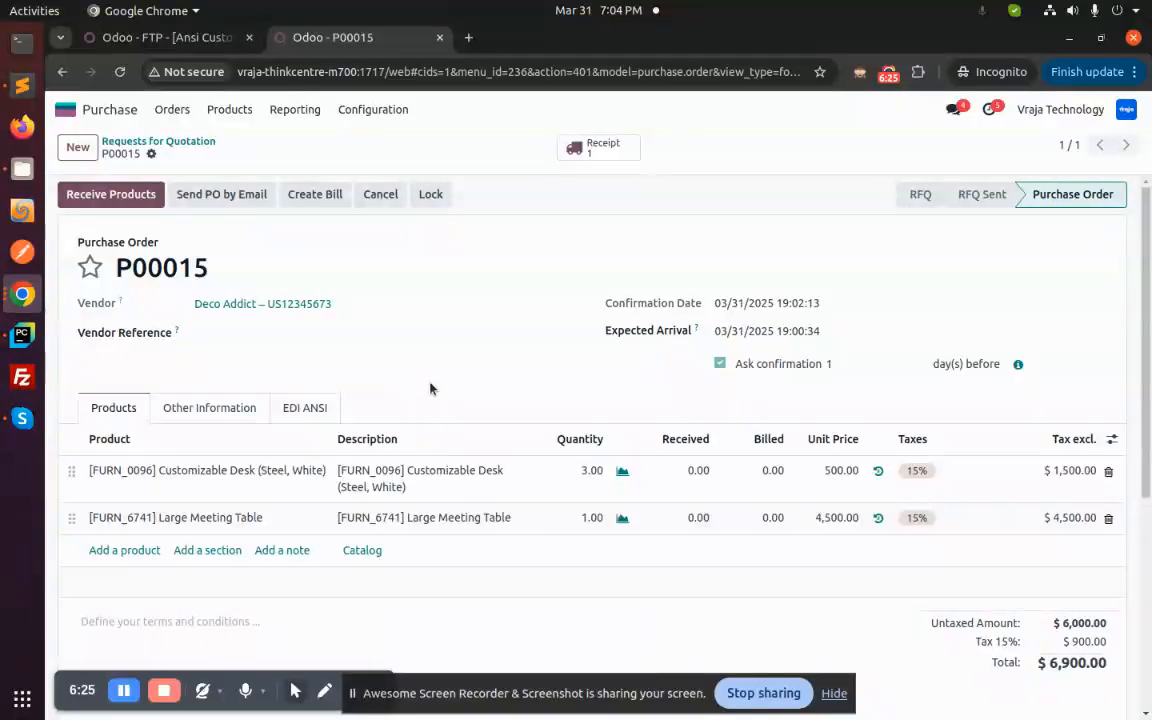
pyautogui.click(22, 171)
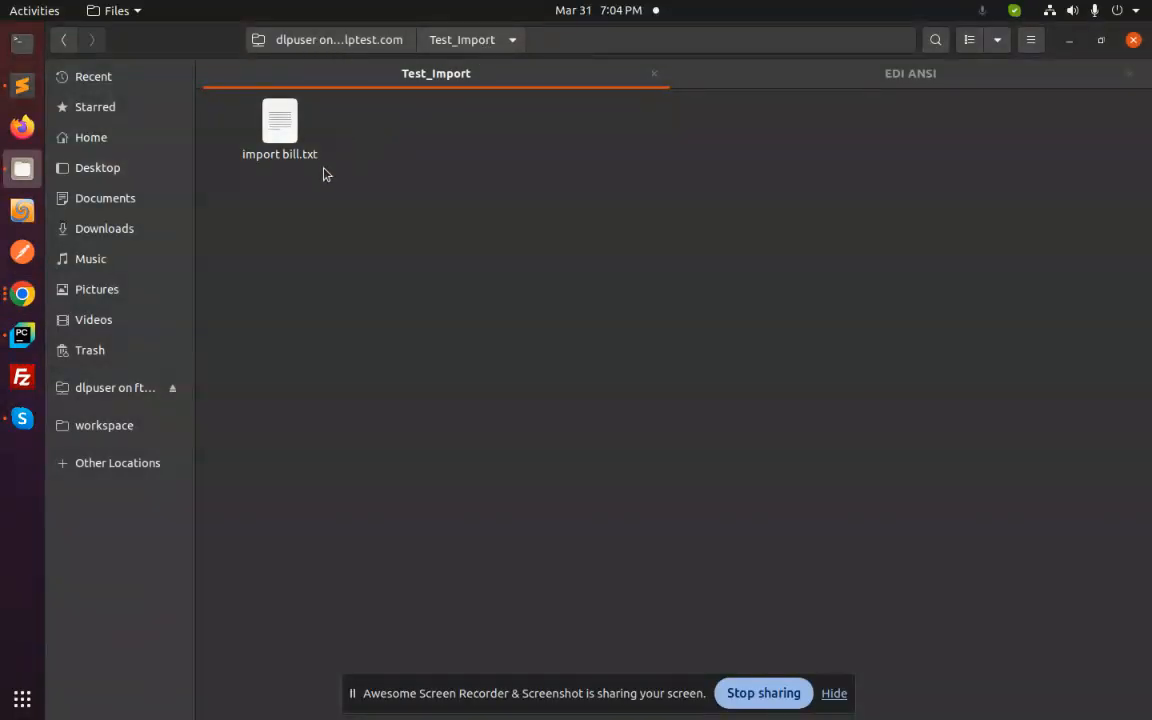
# - Switch back to Chrome, try to import the vendor bill by running the import Bill orders action manually, and reload the purchase order
pyautogui.click(22, 293)
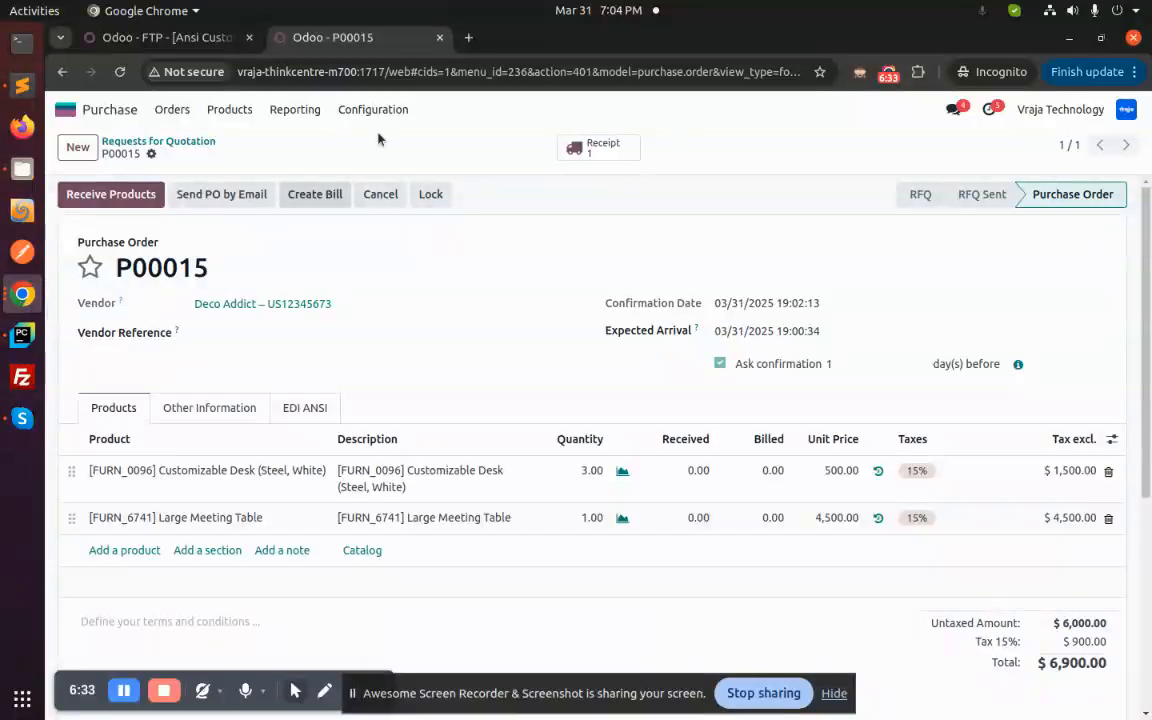
pyautogui.click(164, 40)
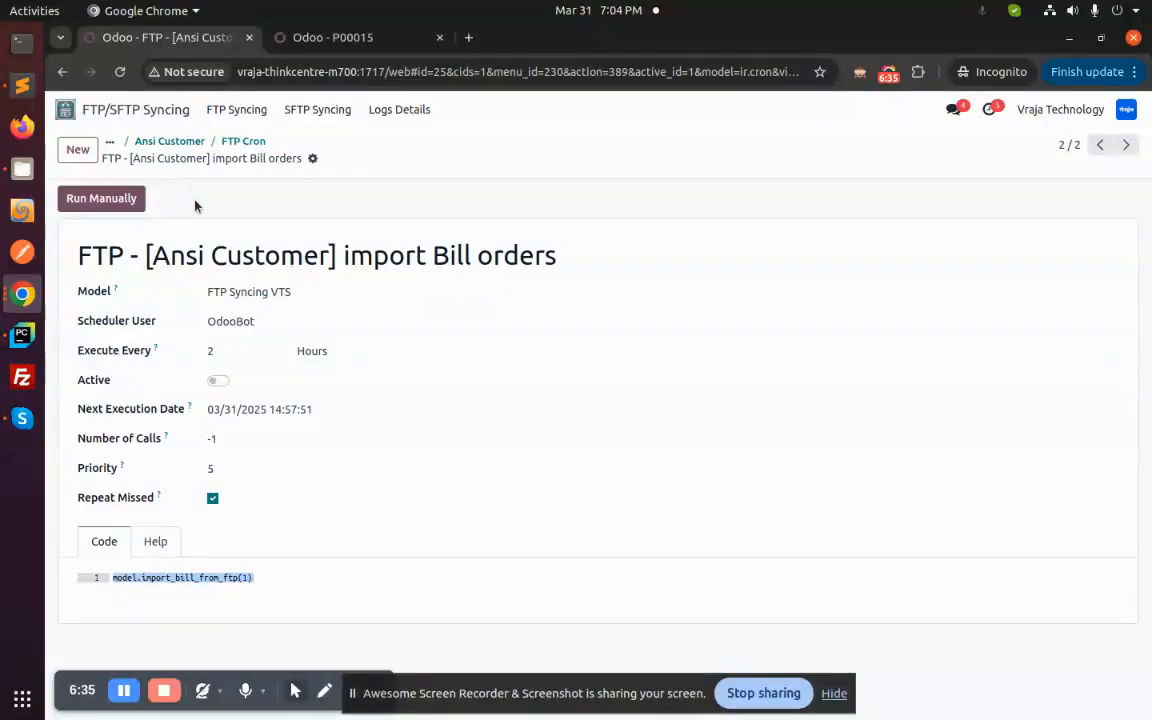
pyautogui.click(93, 200)
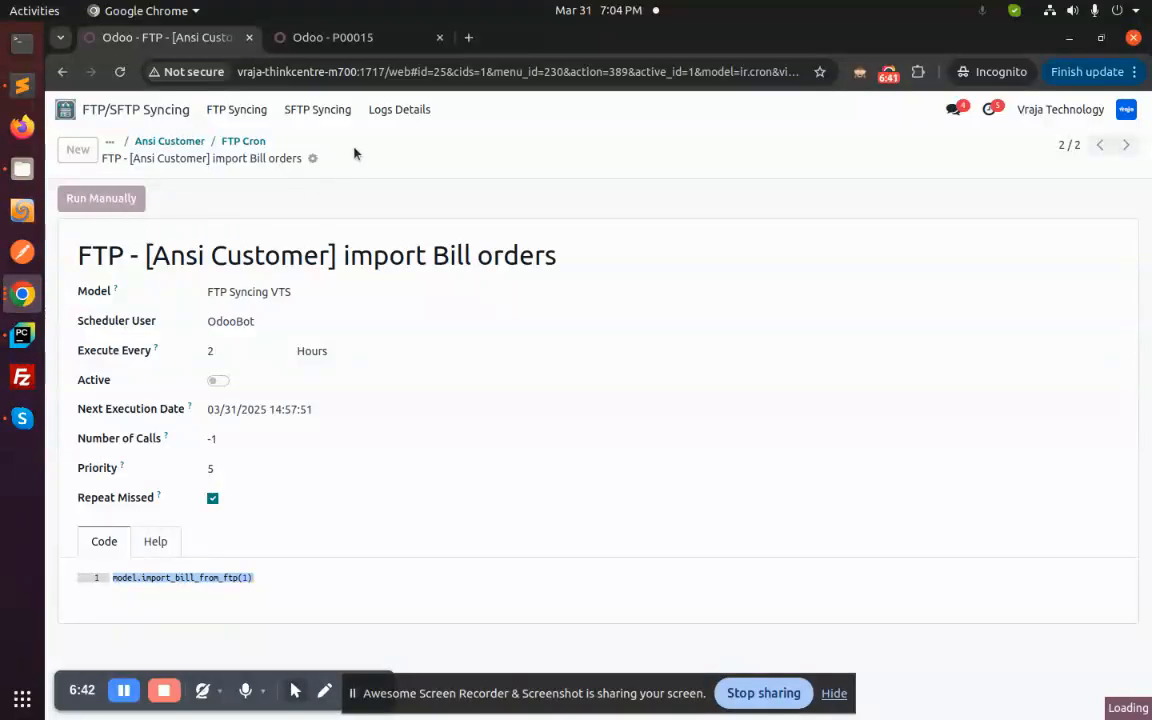
pyautogui.click(350, 42)
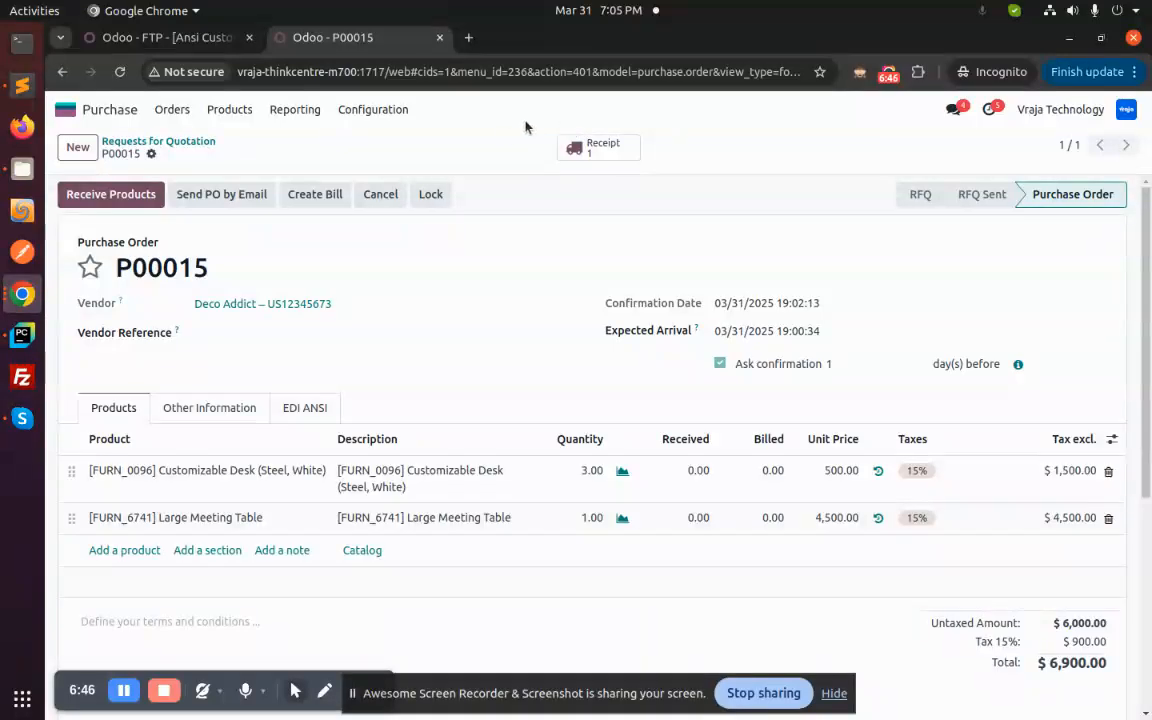
pyautogui.click(119, 72)
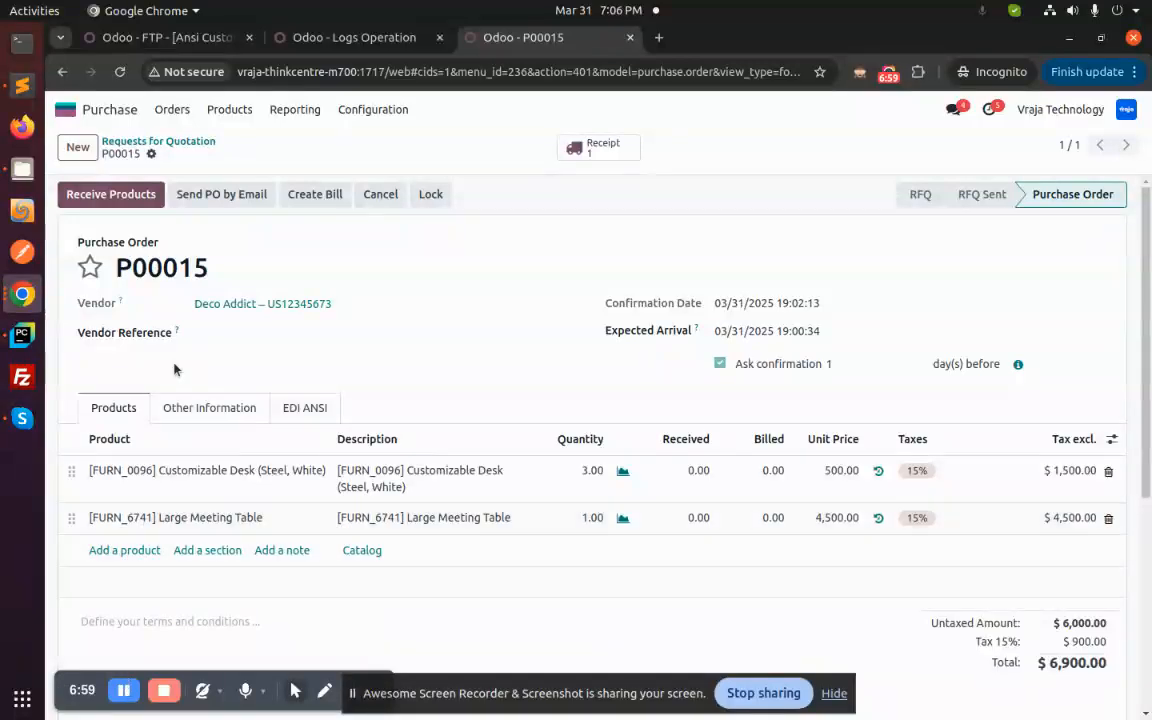
# - Close the Logs Operation page, return to the import Bill orders action, and recheck the Test_Import folder in Files
pyautogui.click(439, 37)
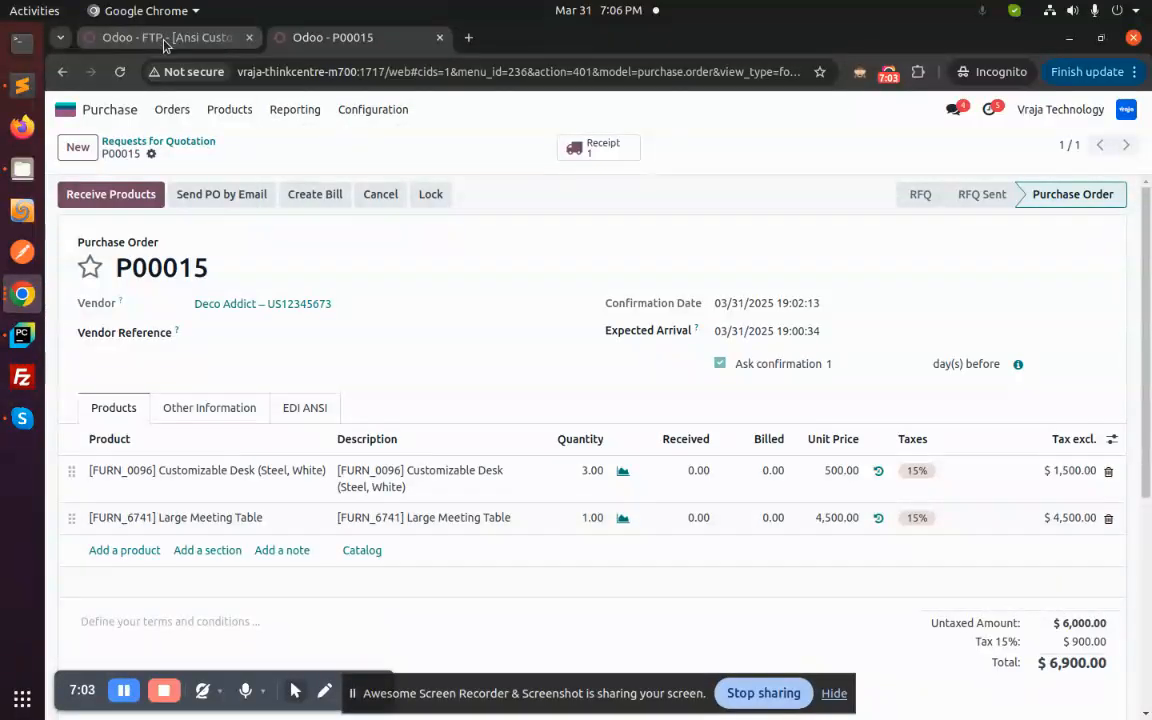
pyautogui.click(164, 42)
pyautogui.click(290, 202)
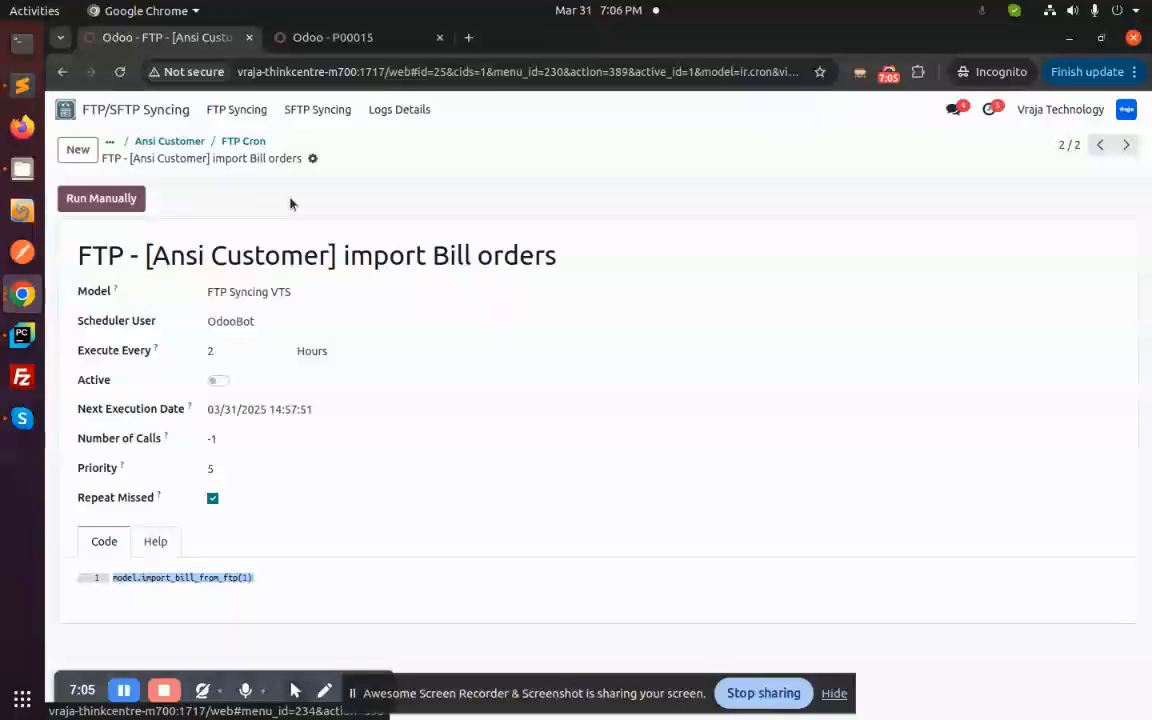
pyautogui.click(22, 168)
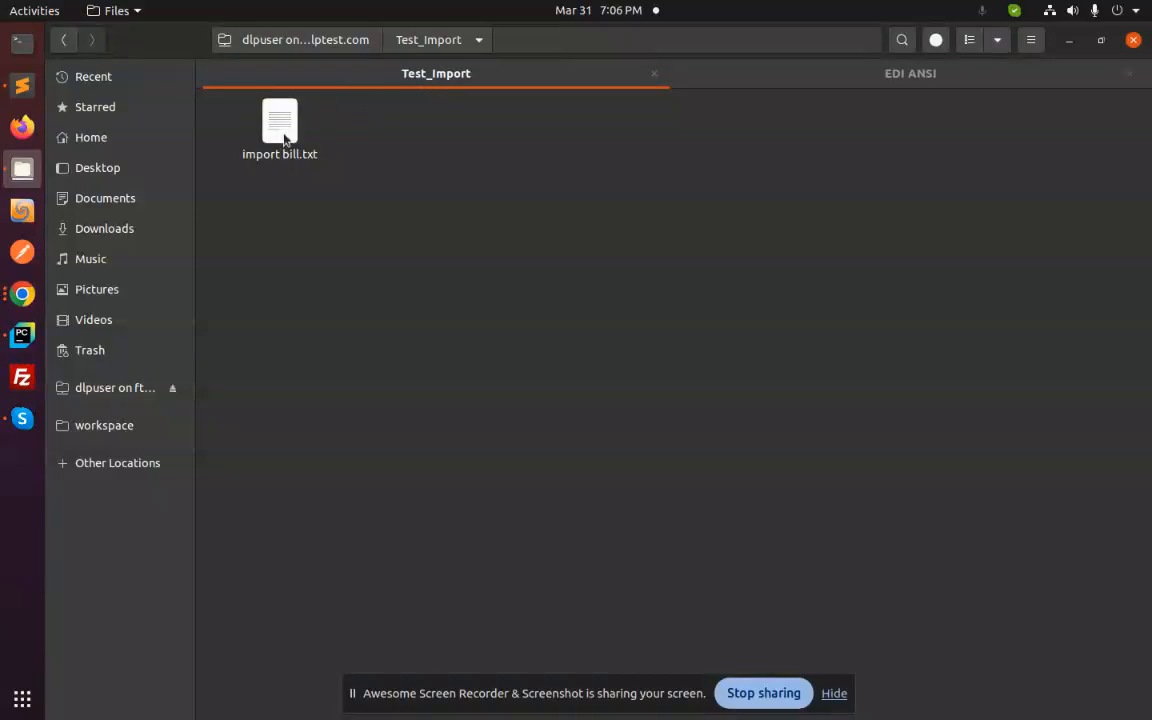
# - Switch back to Chrome, run the import Bill orders action manually, and reload the Deco Addict purchase order
pyautogui.hotkey('alt', 'Tab')
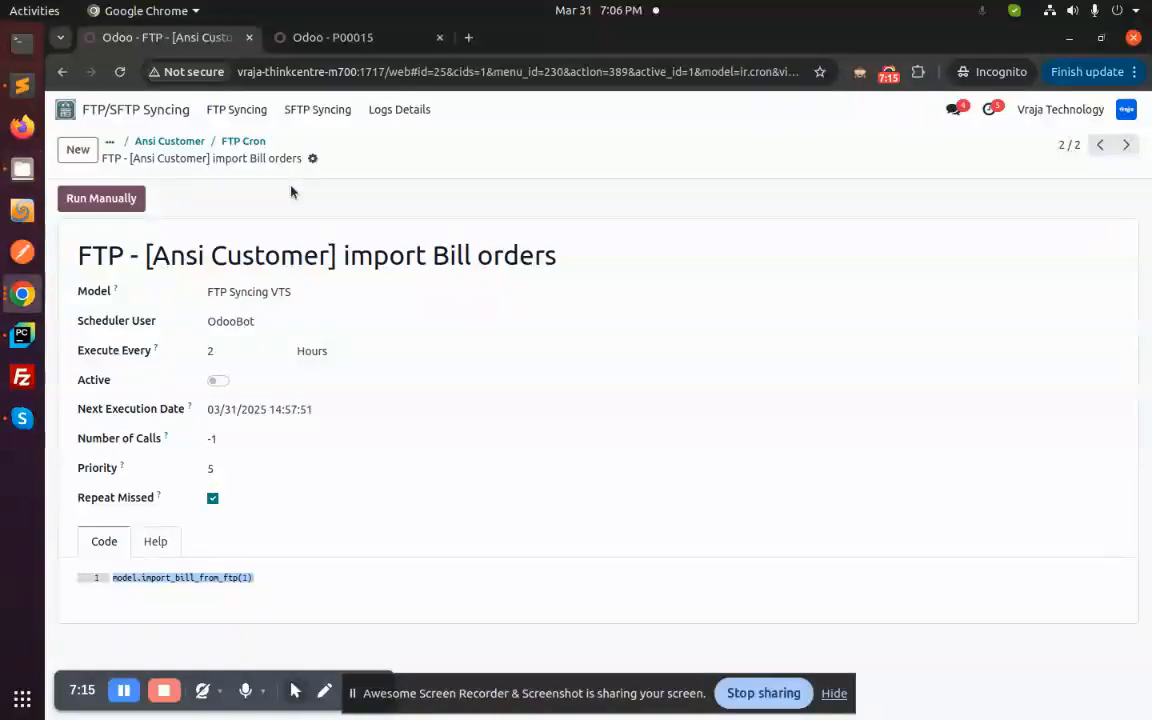
pyautogui.click(103, 200)
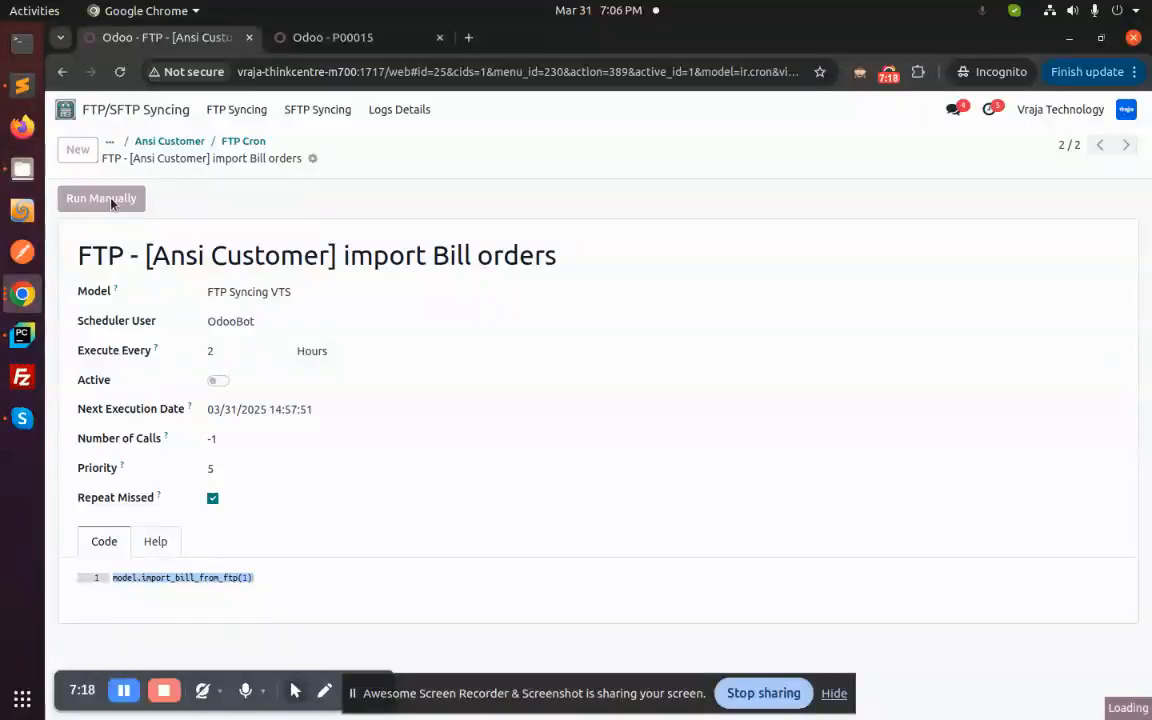
pyautogui.click(326, 40)
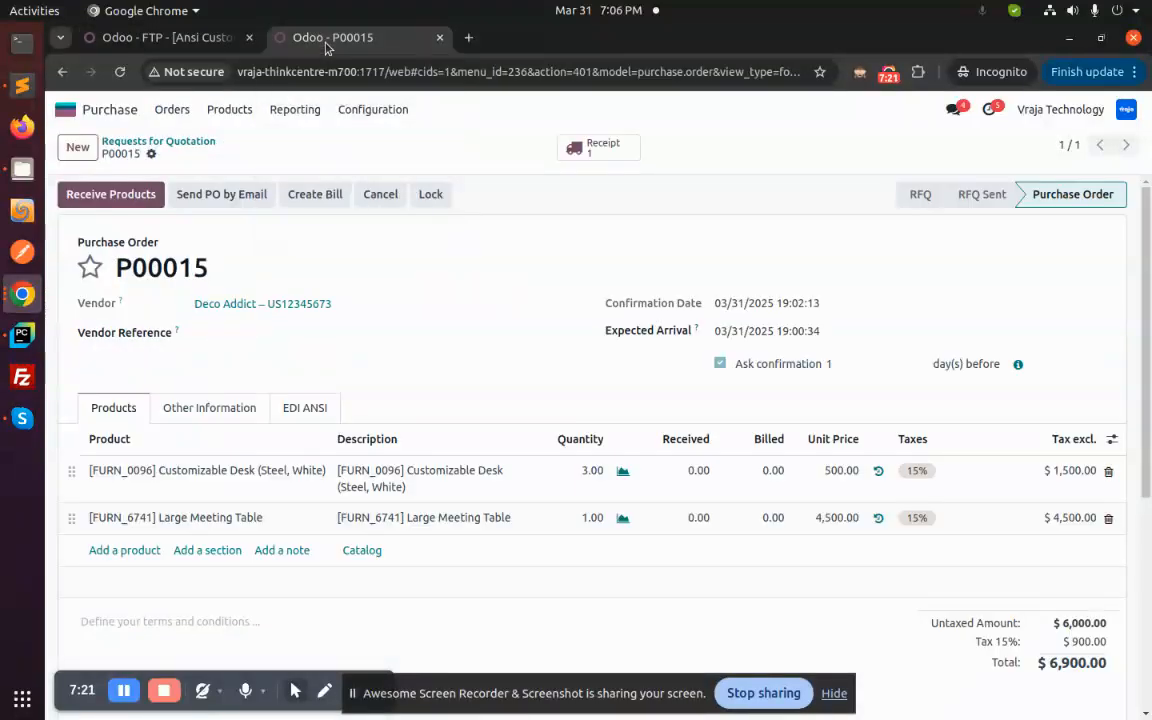
pyautogui.click(157, 38)
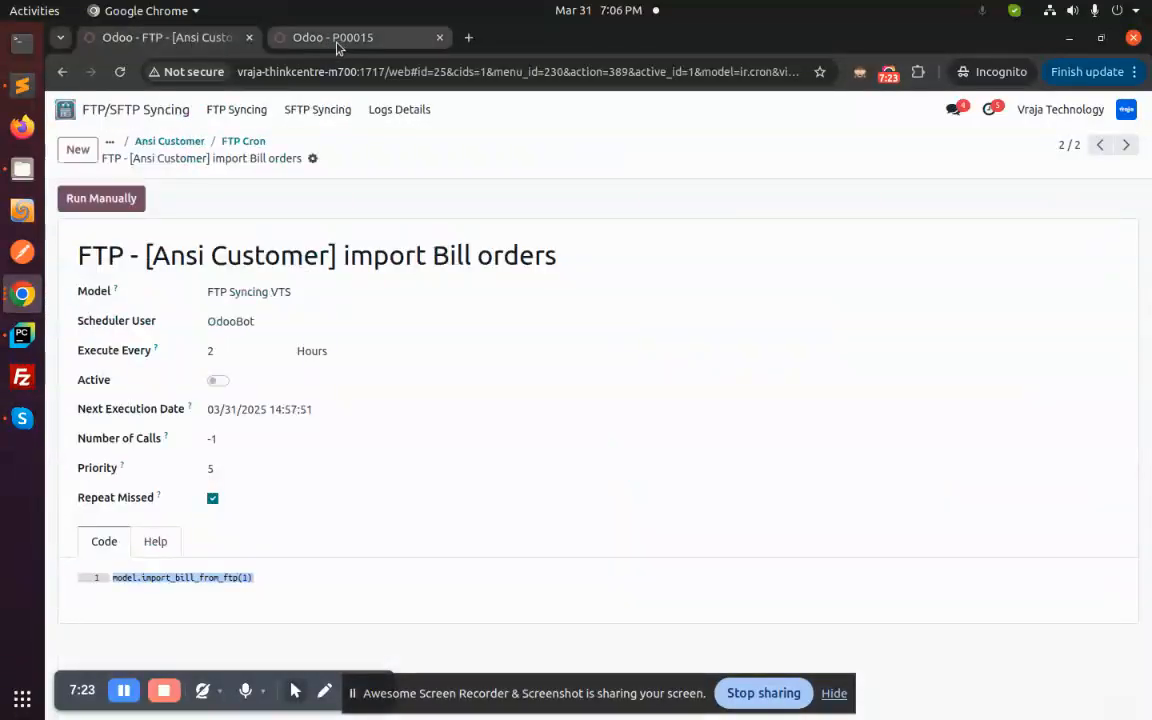
pyautogui.click(308, 42)
pyautogui.click(120, 72)
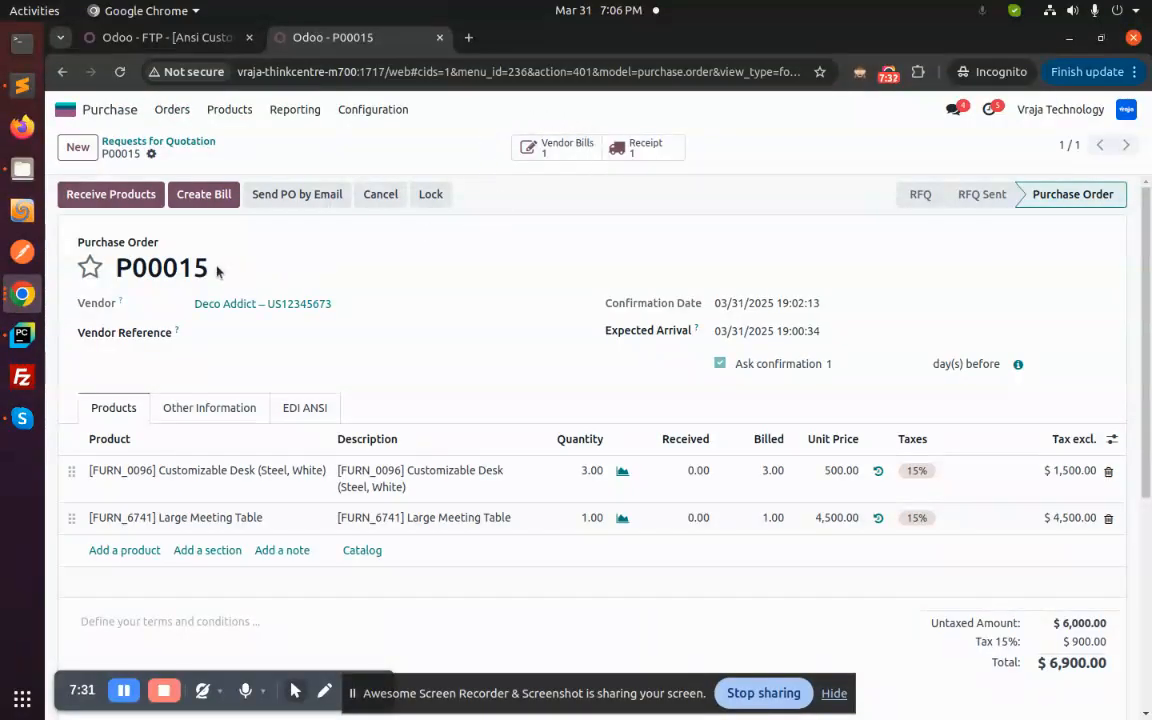
# - Open the vendor bill linked to the purchase order and review its invoice lines, EDI ANSI (Customer) details and activity log
pyautogui.click(552, 153)
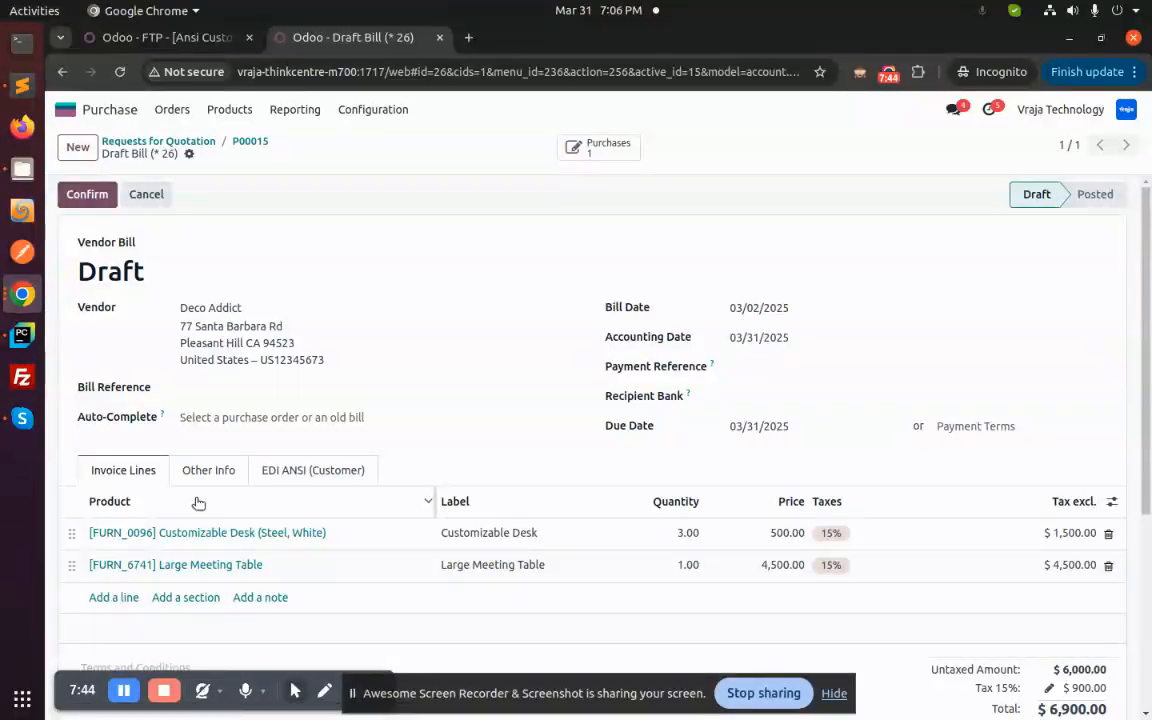
pyautogui.click(306, 476)
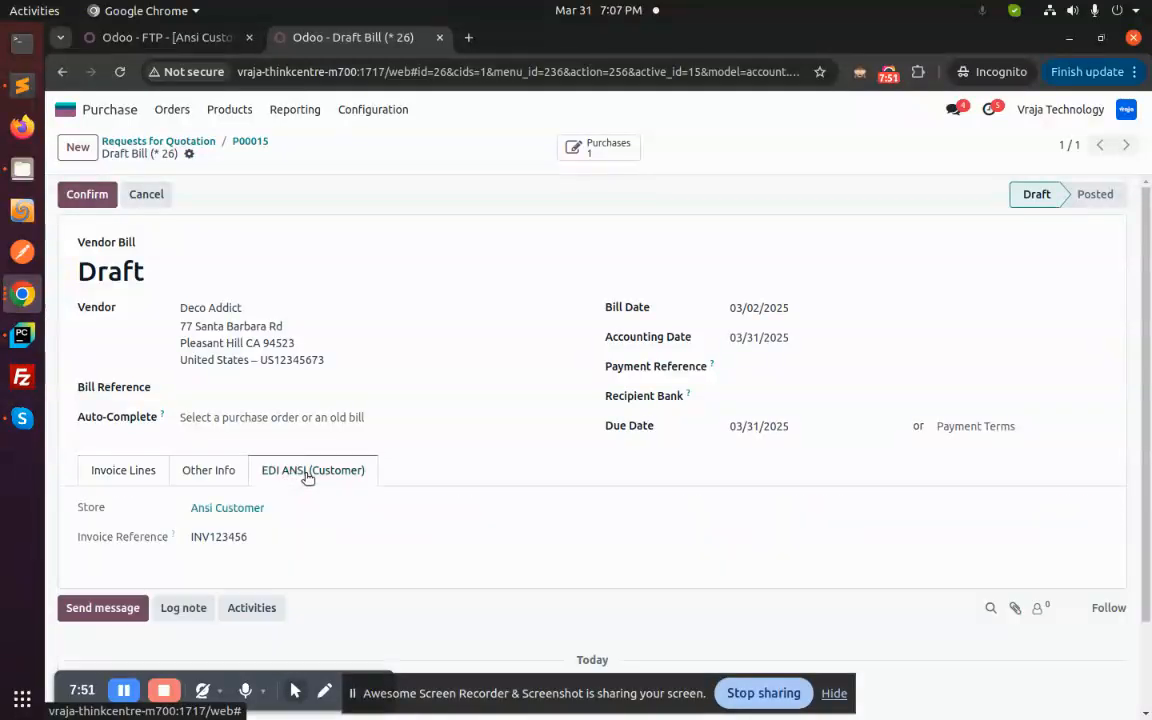
pyautogui.scroll(-2, 306, 476)
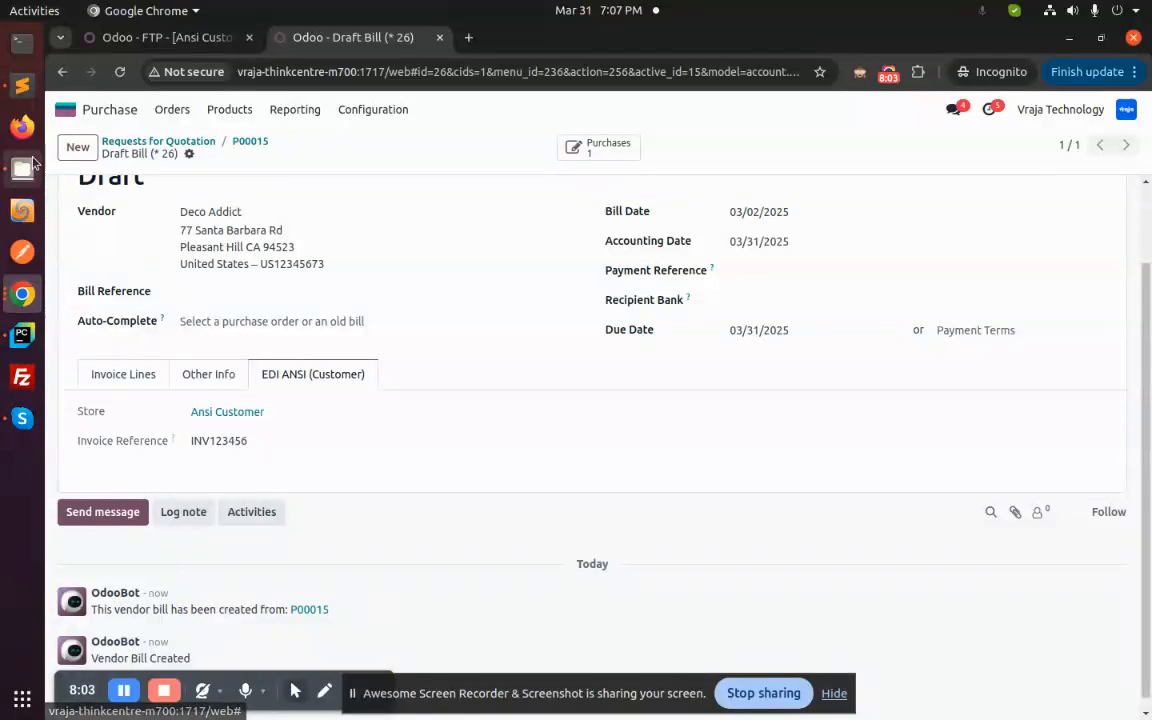
# - Switch to Sublime Text and examine import bill.txt against the data of the draft vendor bill
pyautogui.scroll(3, 236, 444)
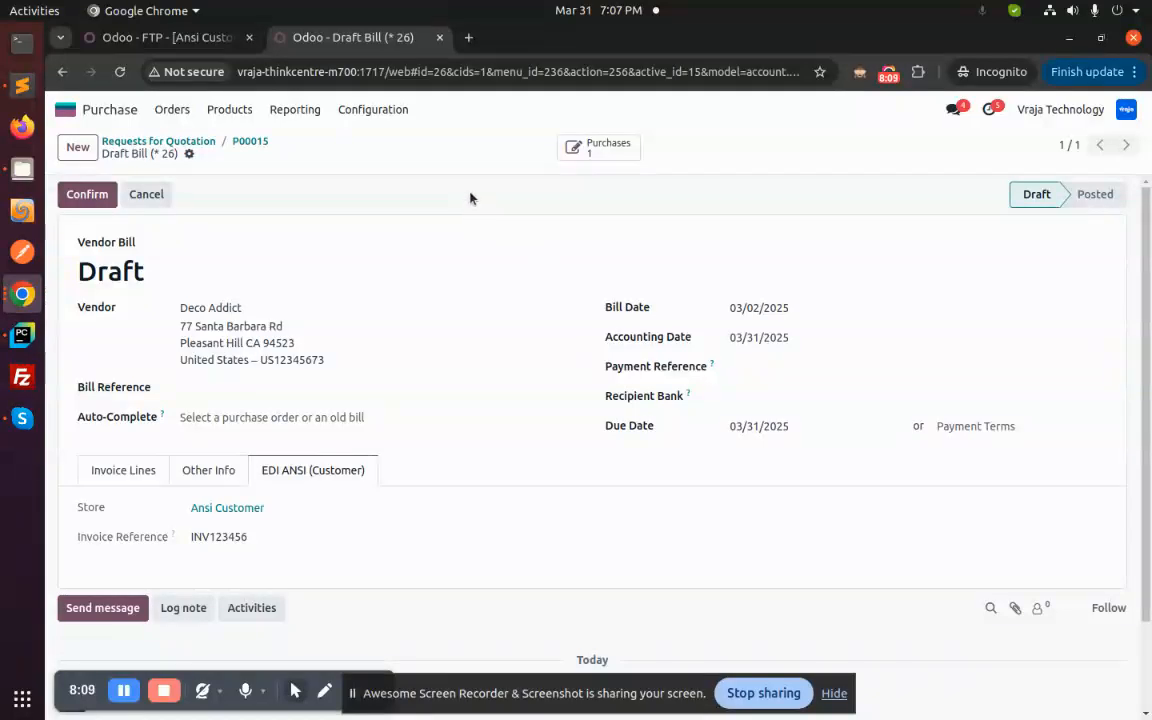
pyautogui.click(22, 87)
pyautogui.click(282, 368)
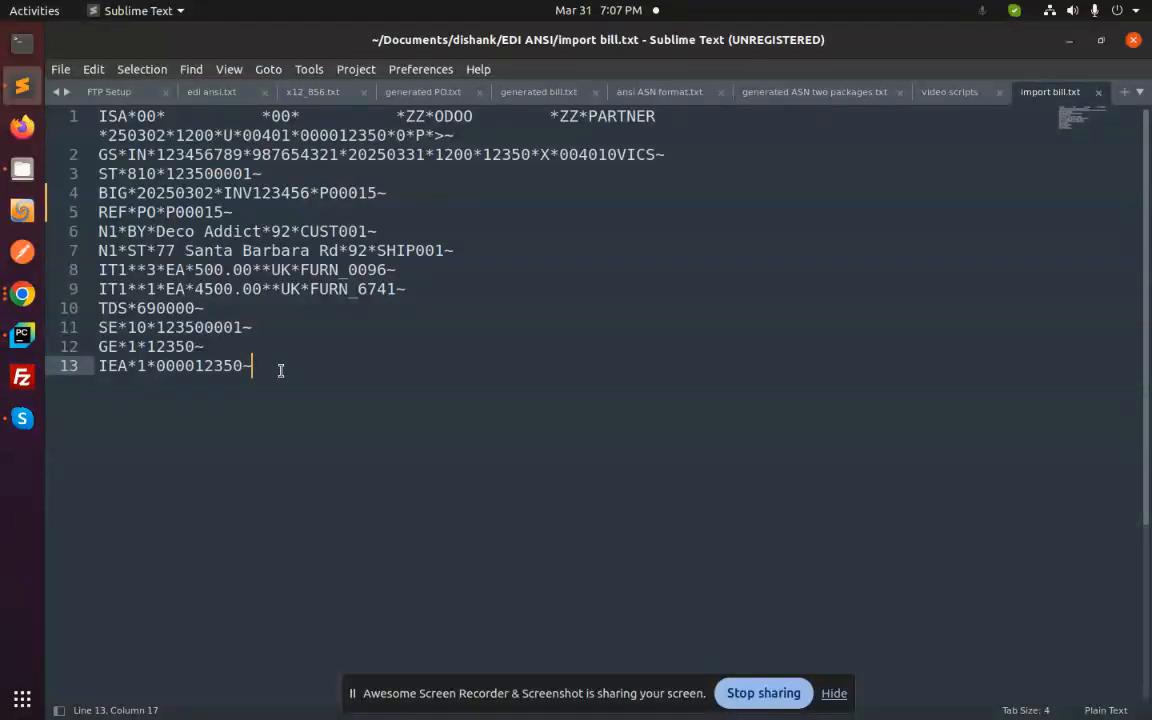
# - Switch back to Chrome, look over the draft vendor bill, and bring up the Ansi Customer Import ASN scheduled action
pyautogui.click(22, 295)
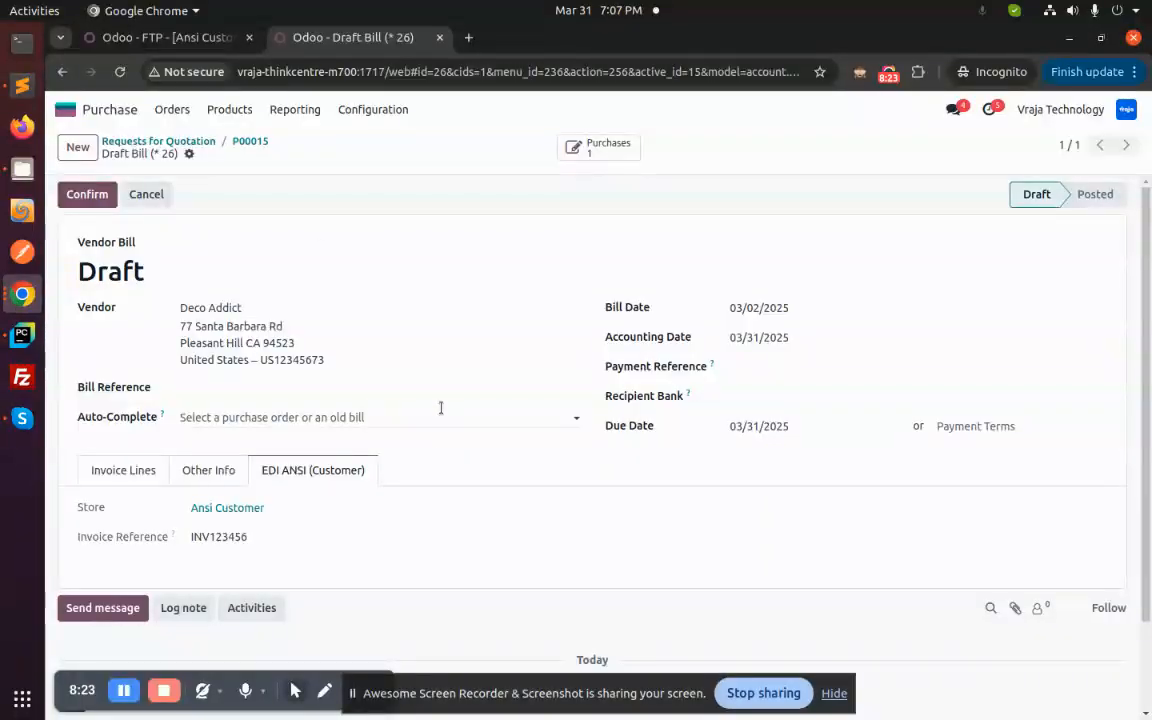
pyautogui.scroll(-2, 442, 391)
pyautogui.scroll(2, 442, 395)
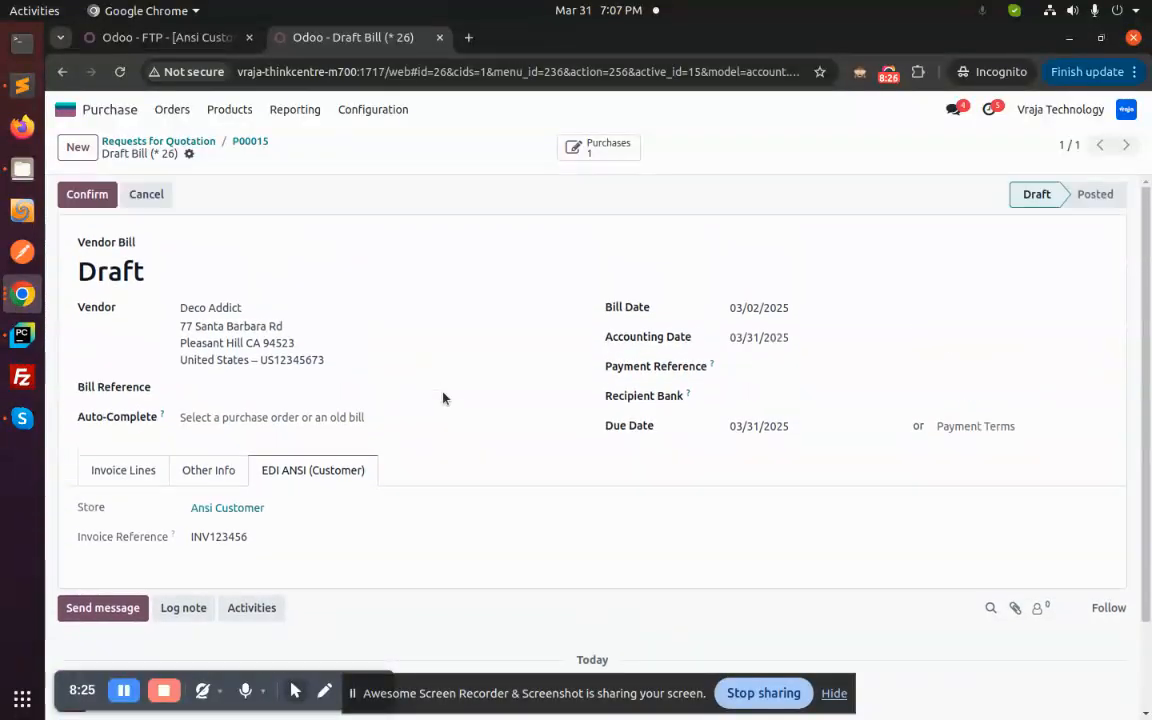
pyautogui.click(163, 37)
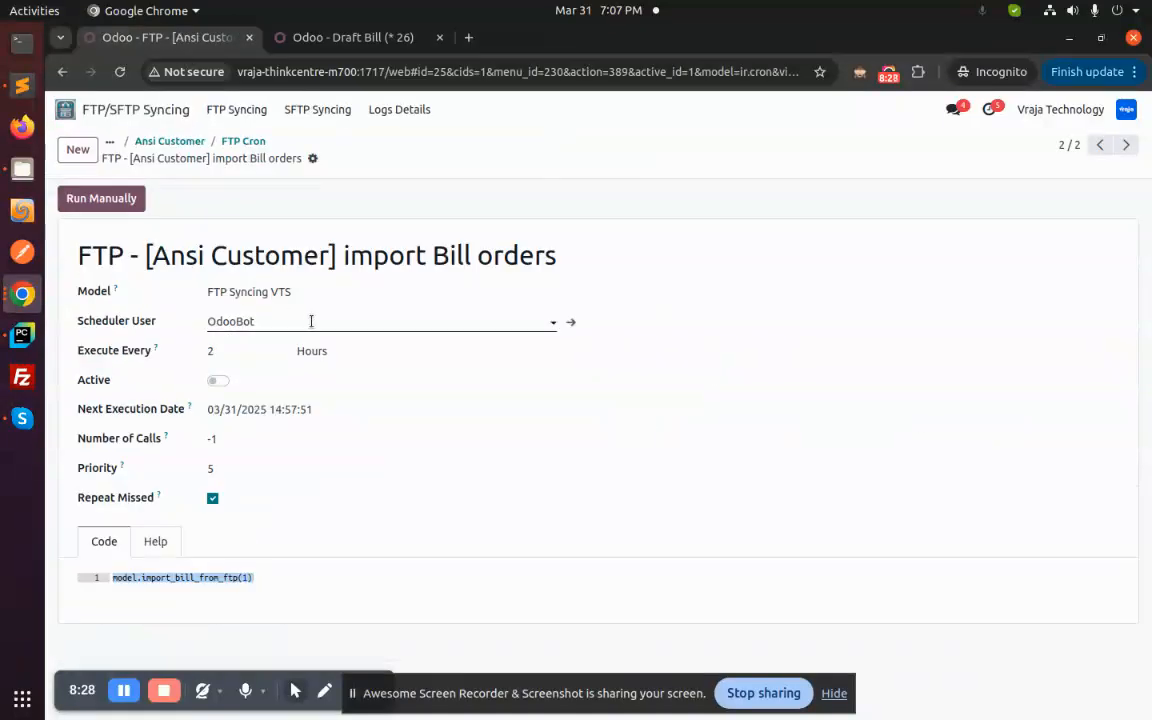
pyautogui.click(1100, 146)
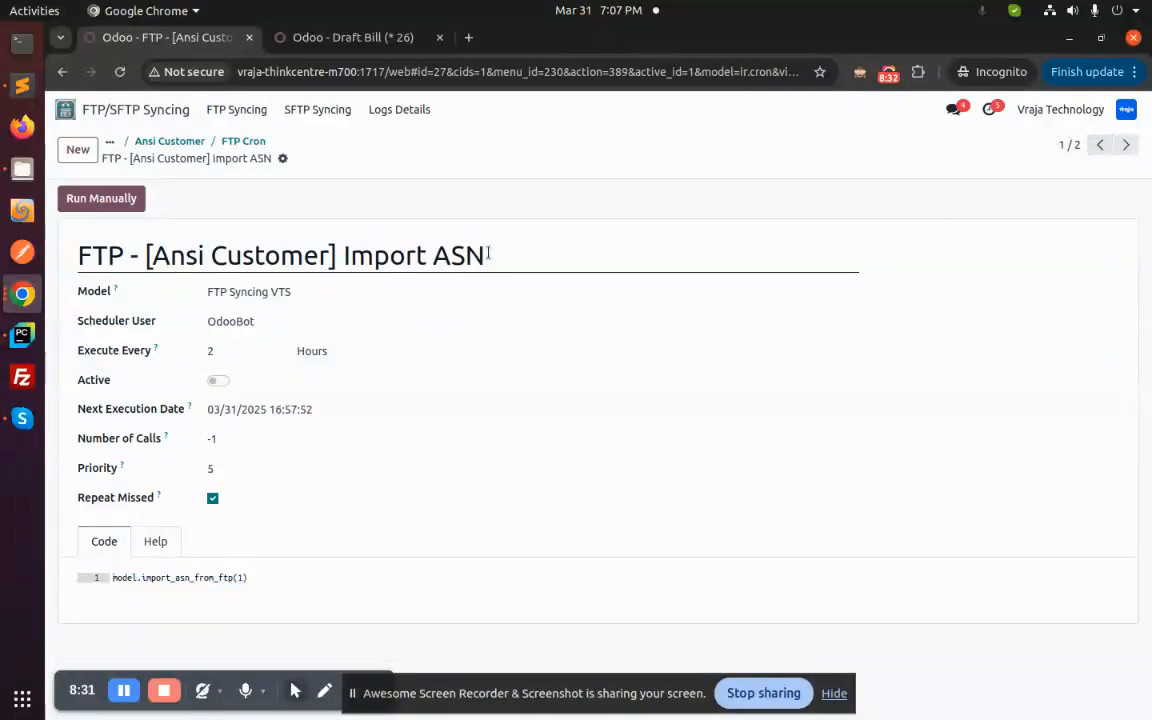
# - Open the receipt of purchase order P00015 from the draft bill and review its shipping information and product operations
pyautogui.click(399, 38)
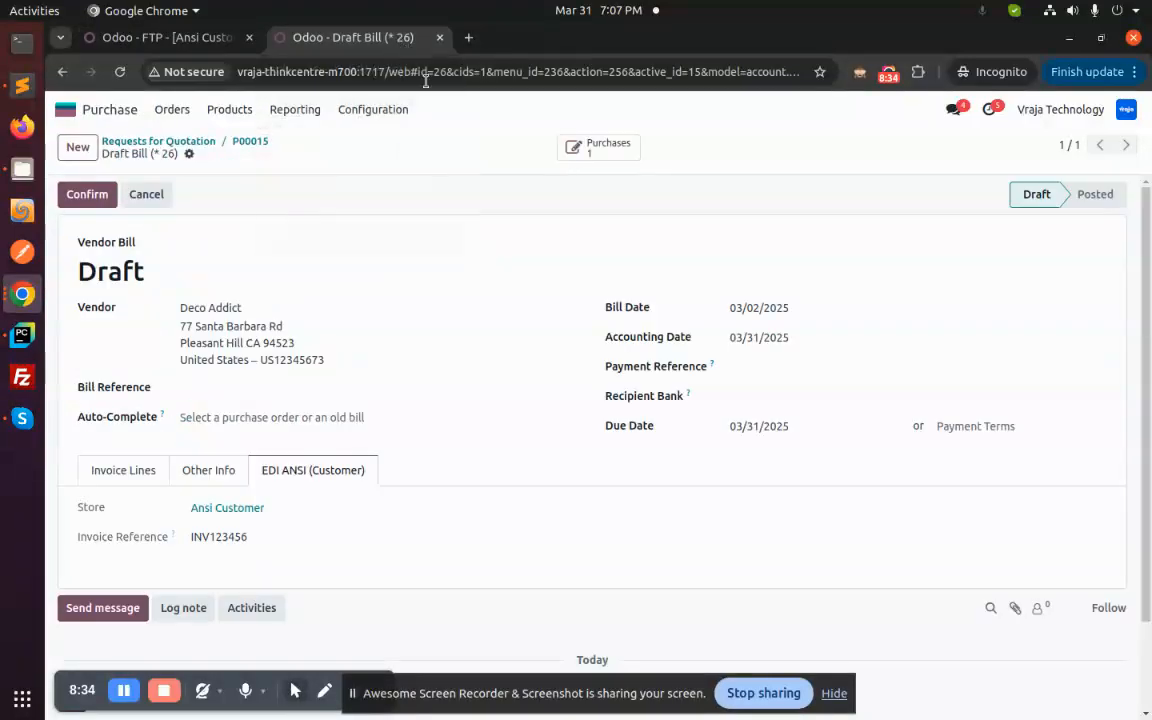
pyautogui.click(603, 152)
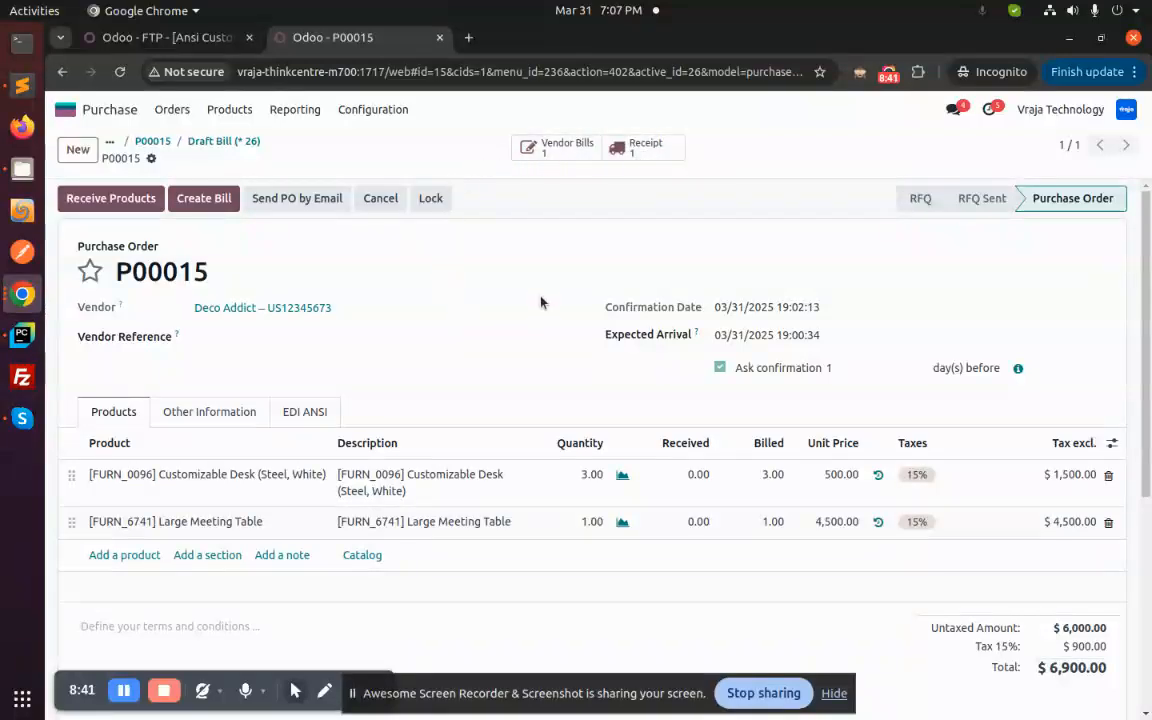
pyautogui.click(645, 150)
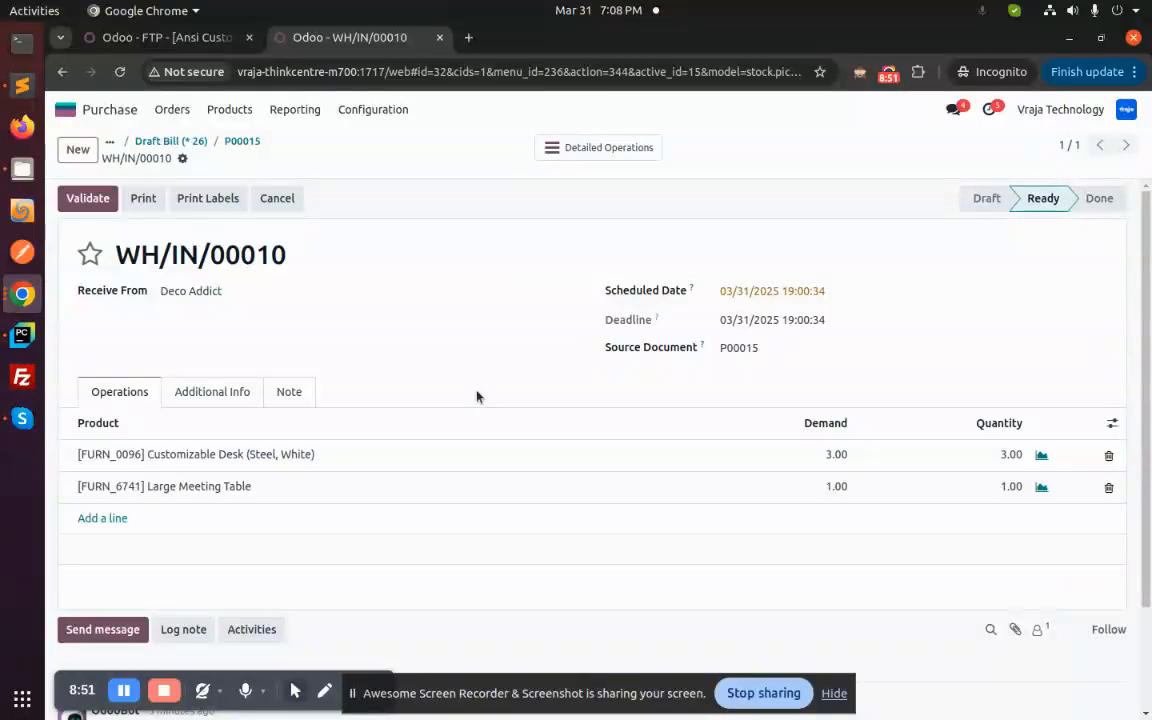
pyautogui.click(212, 392)
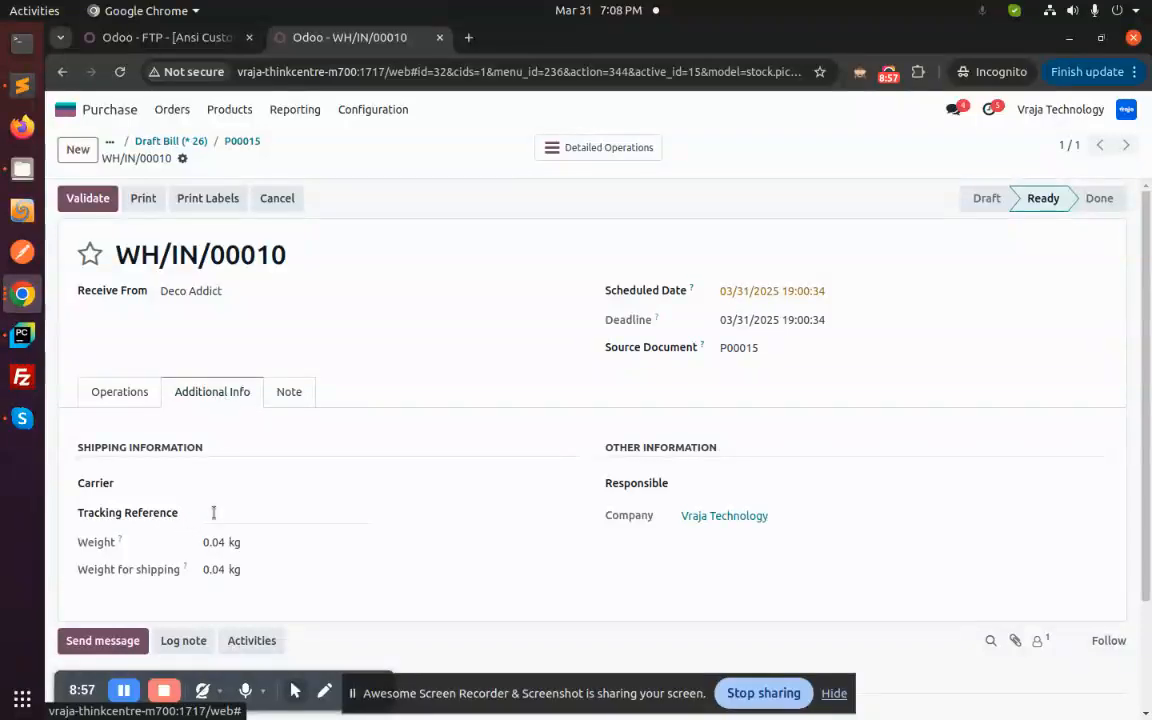
pyautogui.click(124, 395)
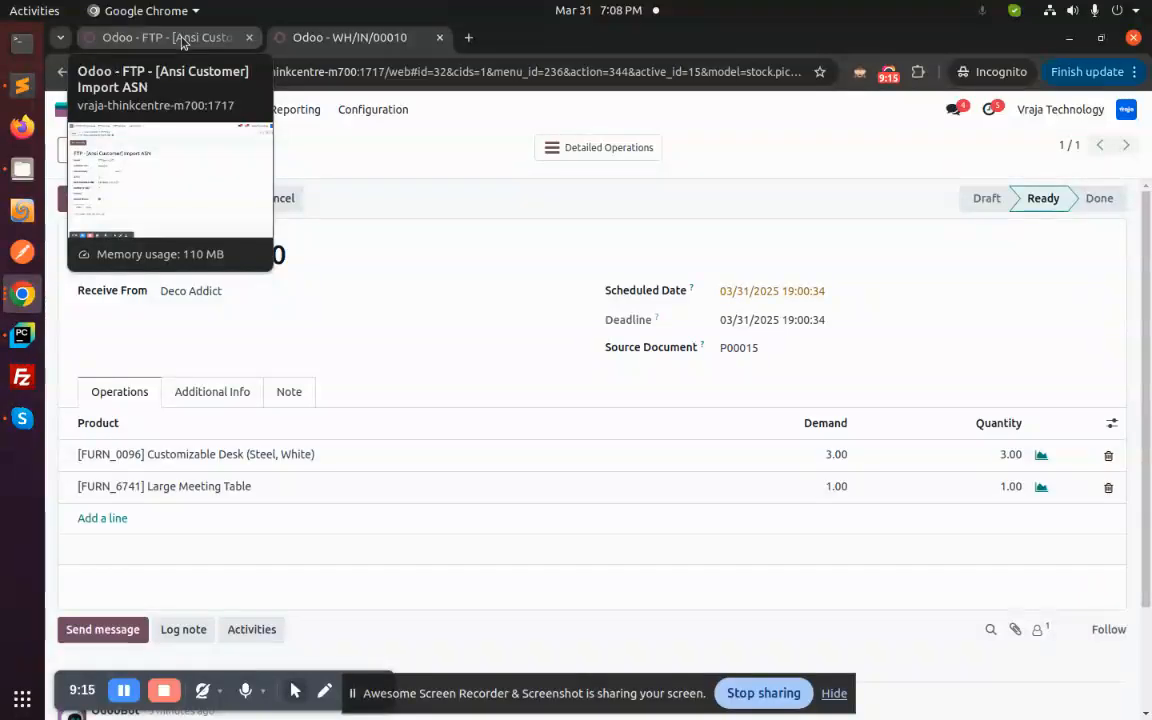
# - Switch to Sublime Text, set the PRF segment in ansi ASN format.txt to P00015, and save the file
pyautogui.click(124, 692)
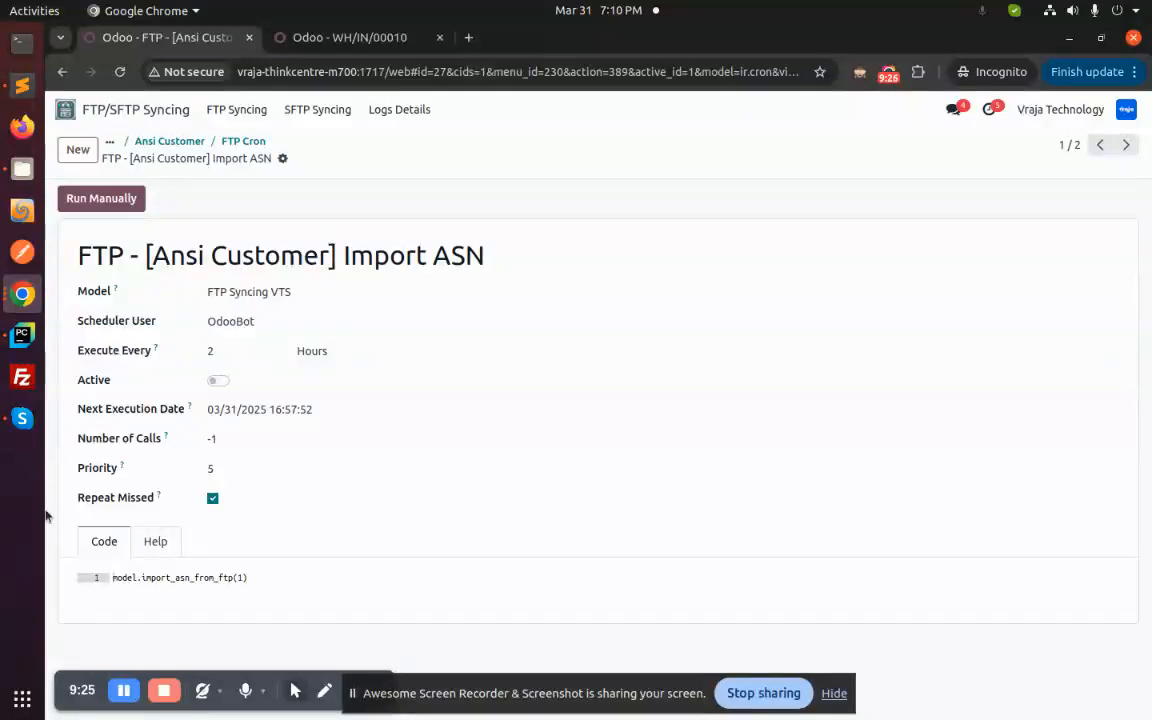
pyautogui.click(22, 87)
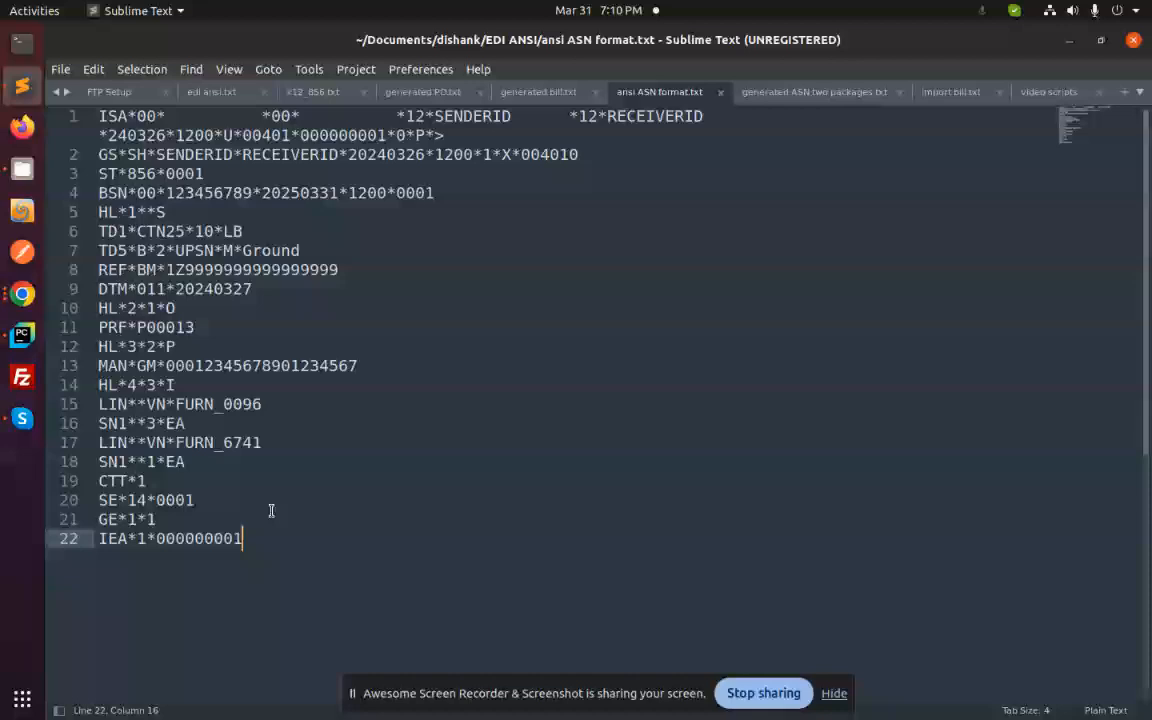
pyautogui.moveTo(257, 542); pyautogui.dragTo(88, 116)
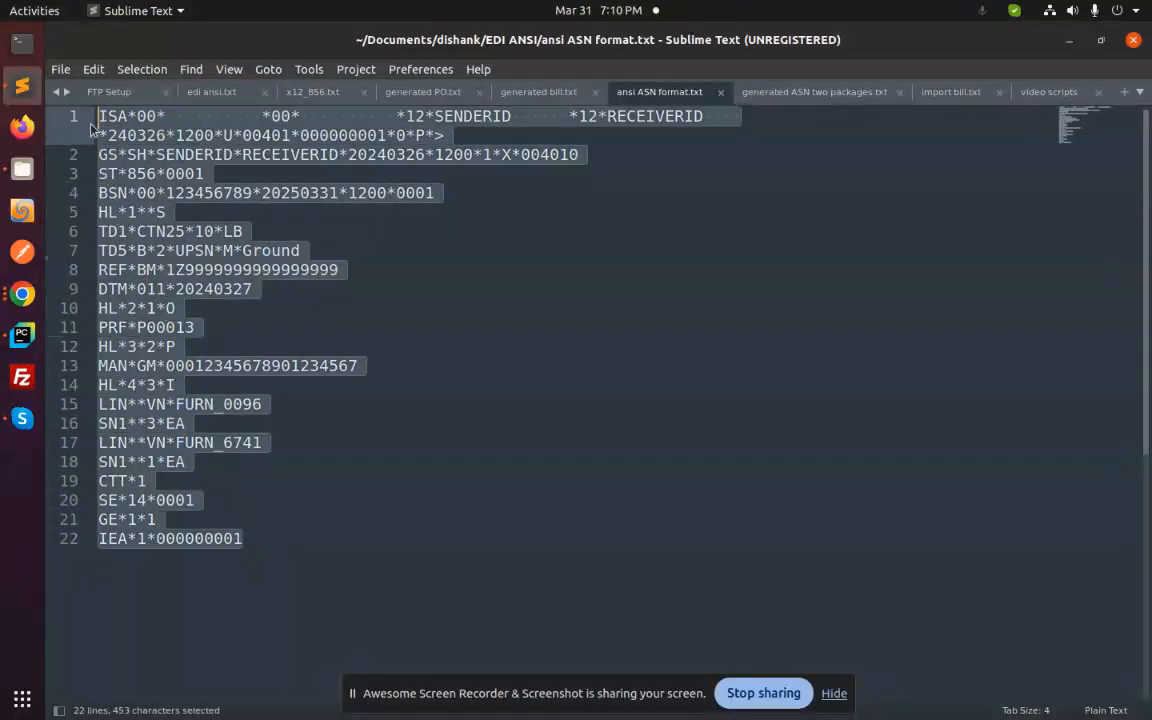
pyautogui.click(283, 540)
pyautogui.click(201, 328)
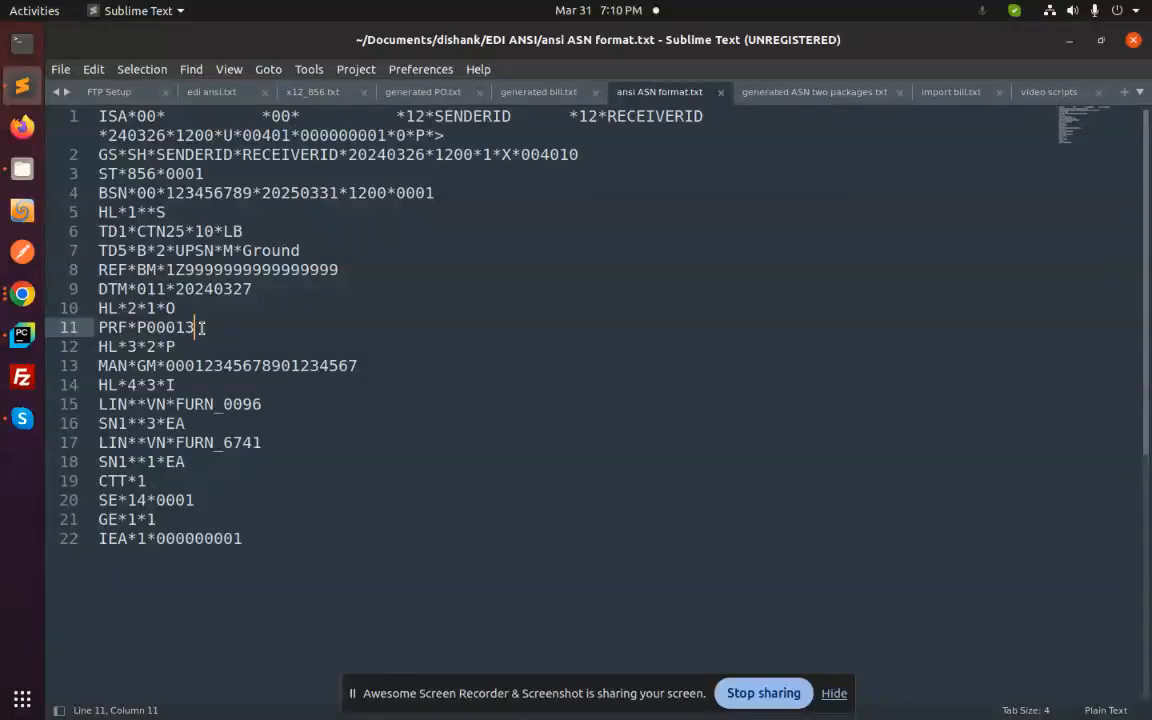
pyautogui.press('BackSpace')
pyautogui.write('5')
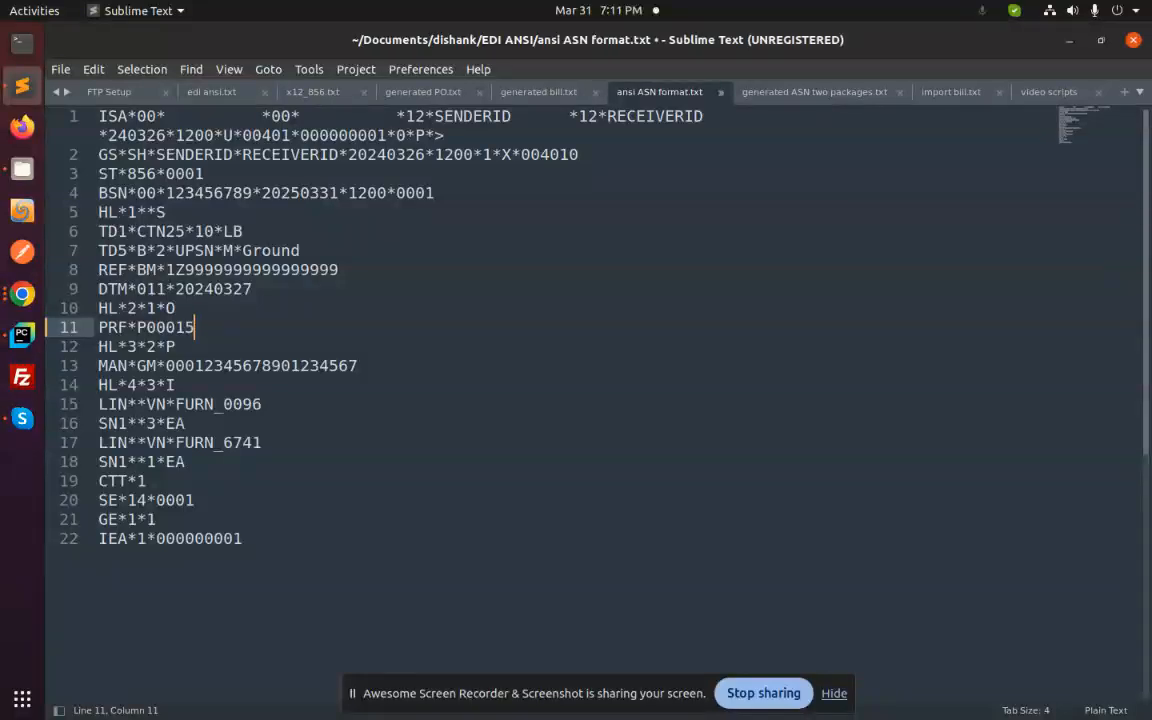
pyautogui.hotkey('ctrl', 's')
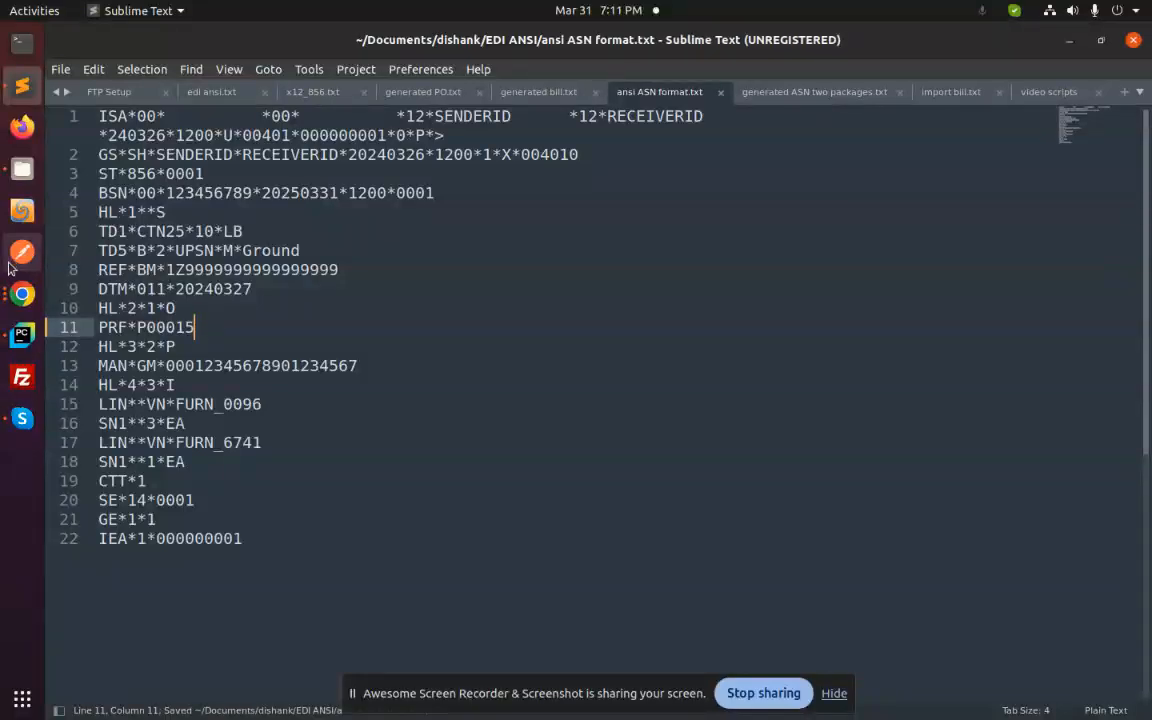
# - Switch to Files and copy ansi ASN format.txt from the EDI ANSI folder into Test_Import, replacing the existing file
pyautogui.click(24, 169)
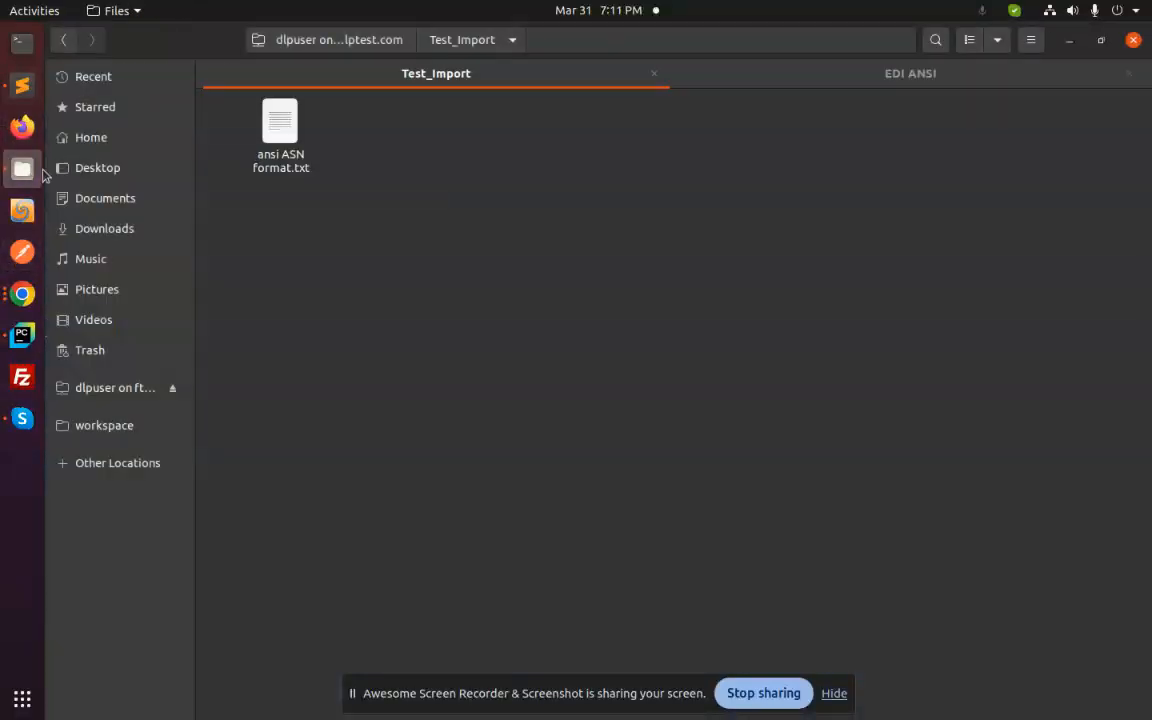
pyautogui.click(892, 73)
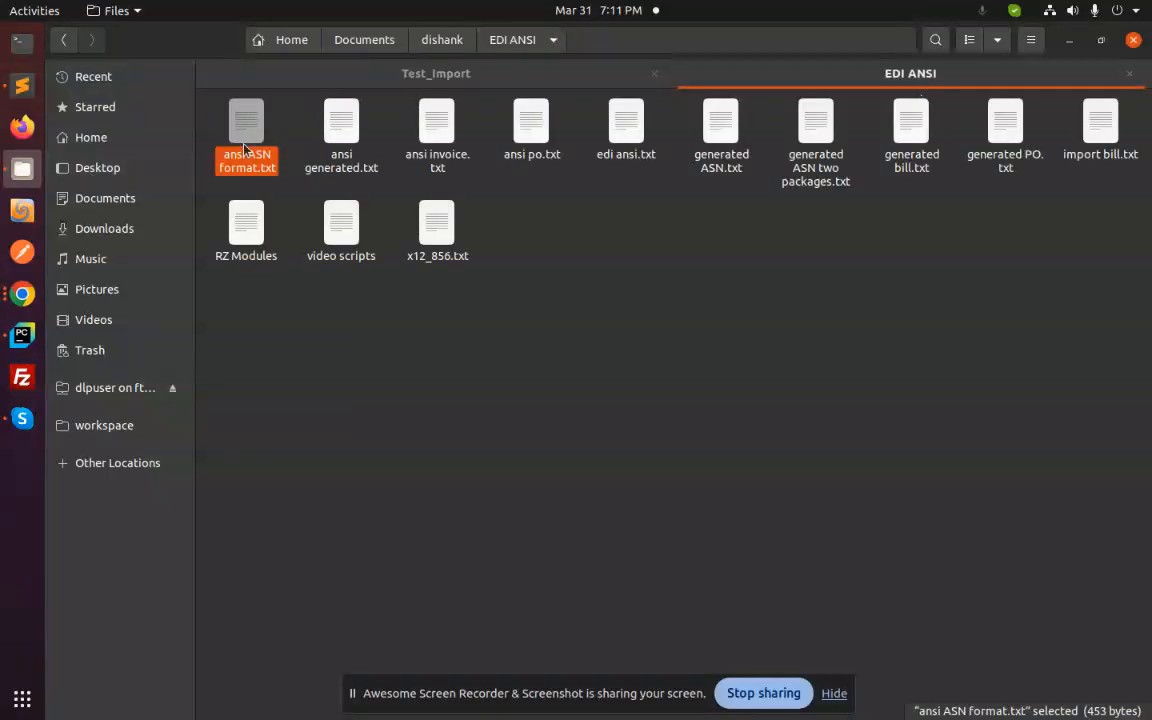
pyautogui.moveTo(244, 148); pyautogui.dragTo(288, 133)
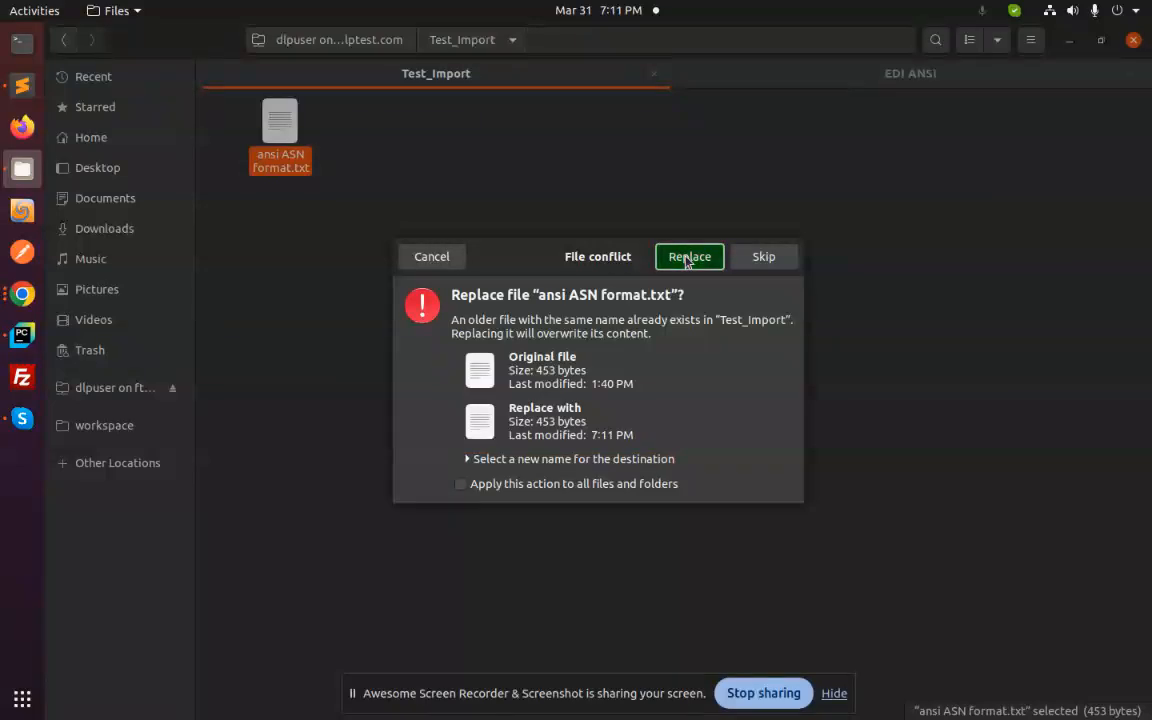
pyautogui.click(687, 257)
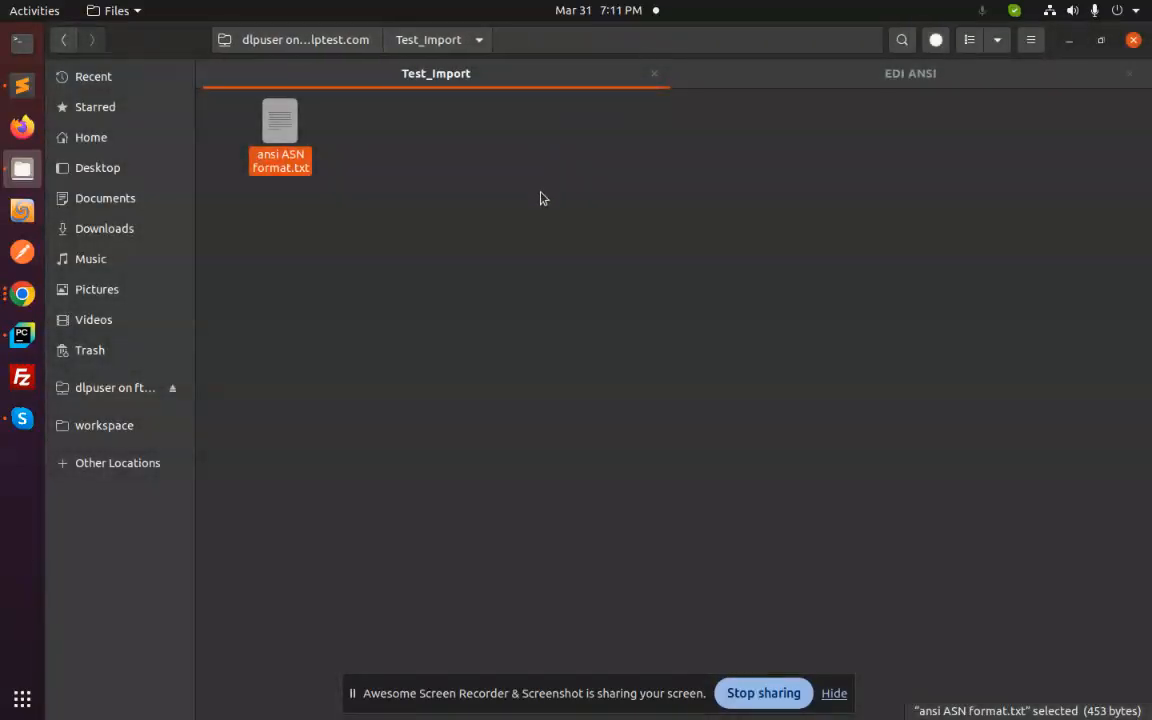
# - Switch to Chrome, run the Import ASN action manually, and reload the receipt WH/IN/00010
pyautogui.click(10, 298)
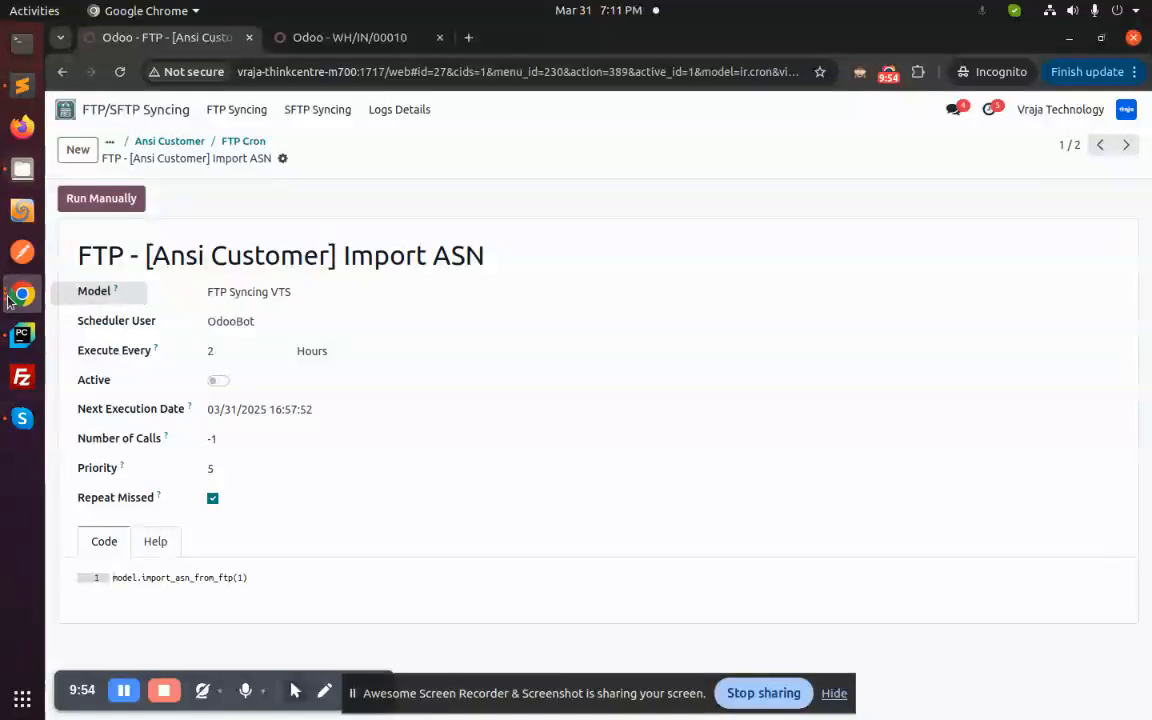
pyautogui.click(96, 206)
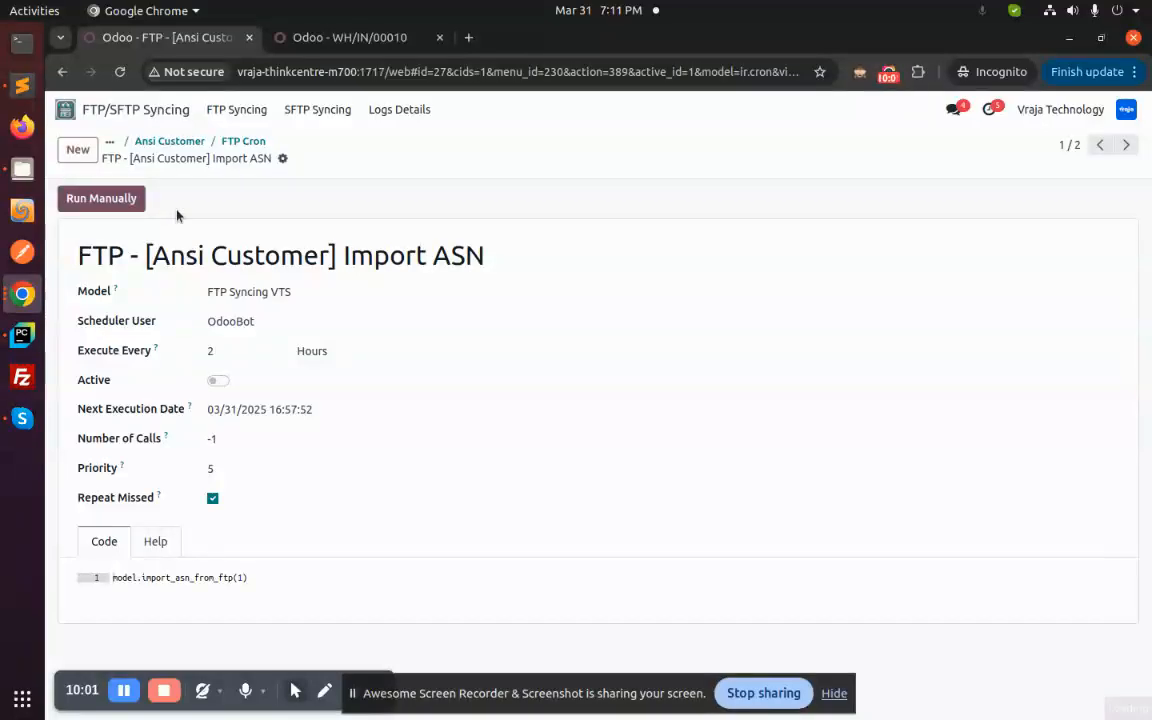
pyautogui.click(300, 37)
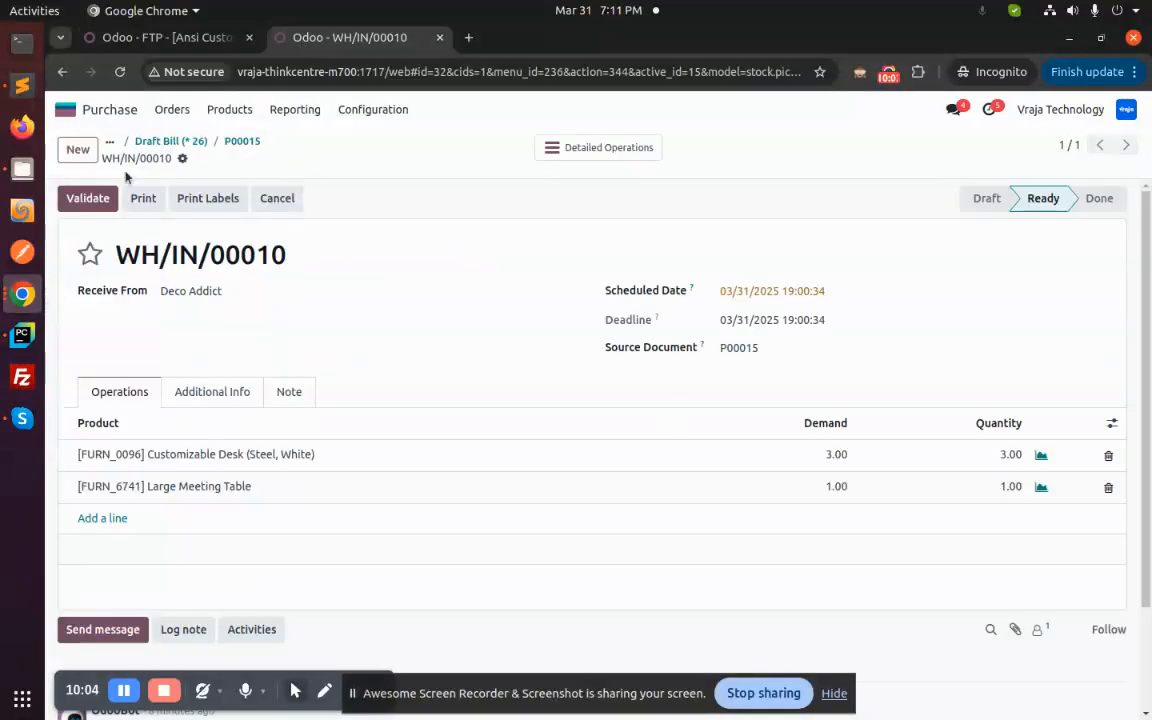
pyautogui.click(119, 71)
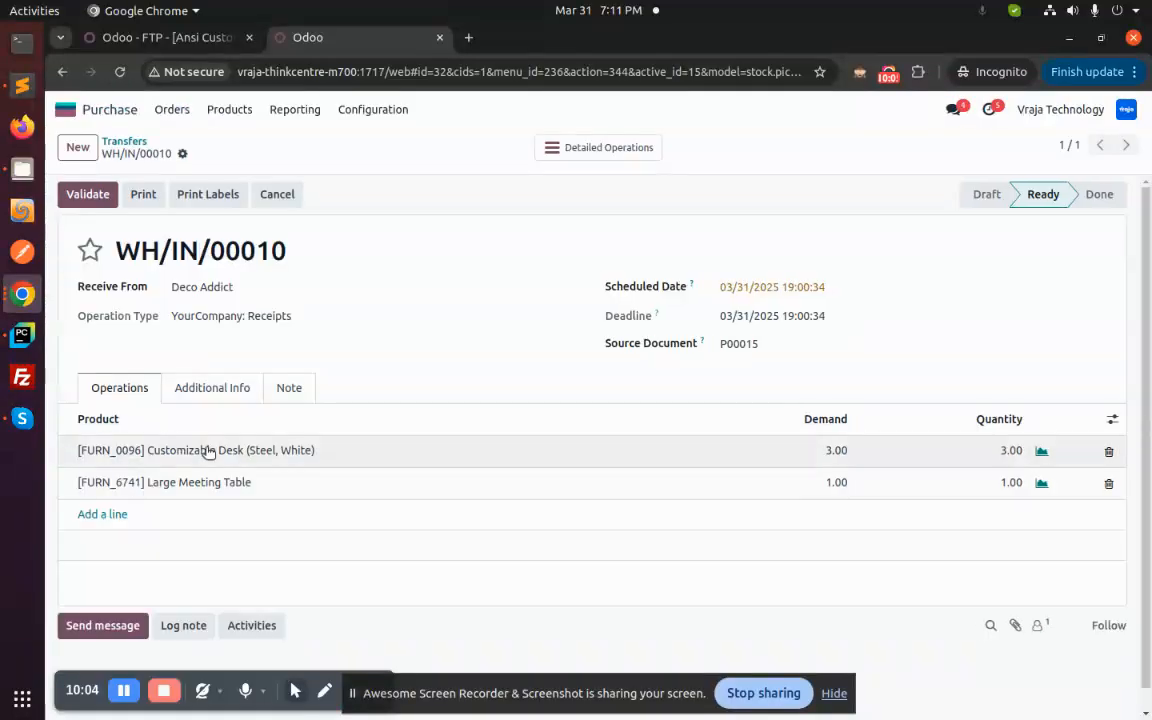
# - Compare the receipt's tracking reference with the REF segment of ansi ASN format.txt in Sublime Text, and return to Chrome
pyautogui.click(210, 392)
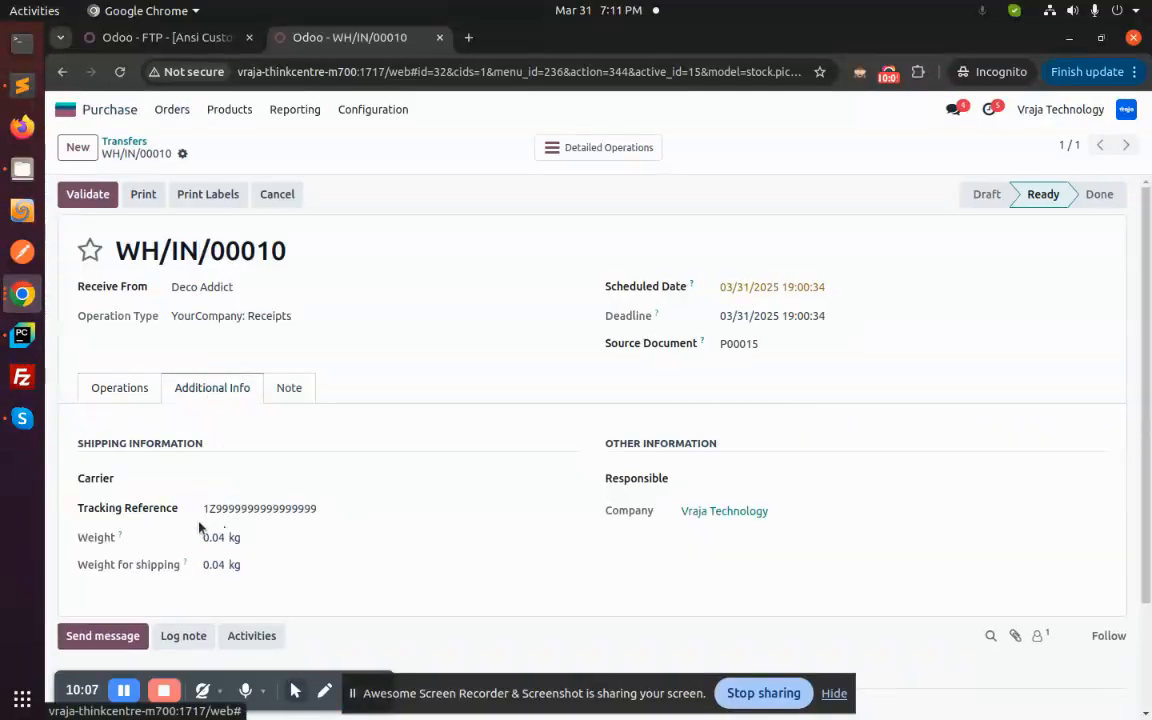
pyautogui.moveTo(204, 508); pyautogui.dragTo(303, 508)
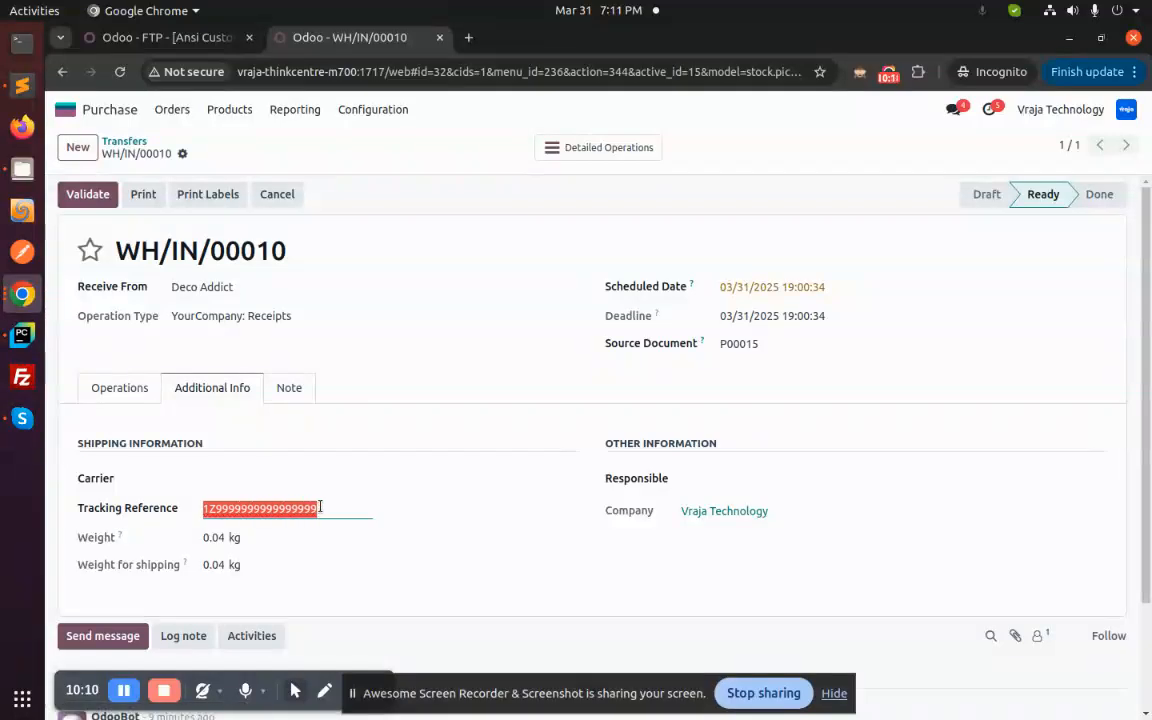
pyautogui.click(353, 389)
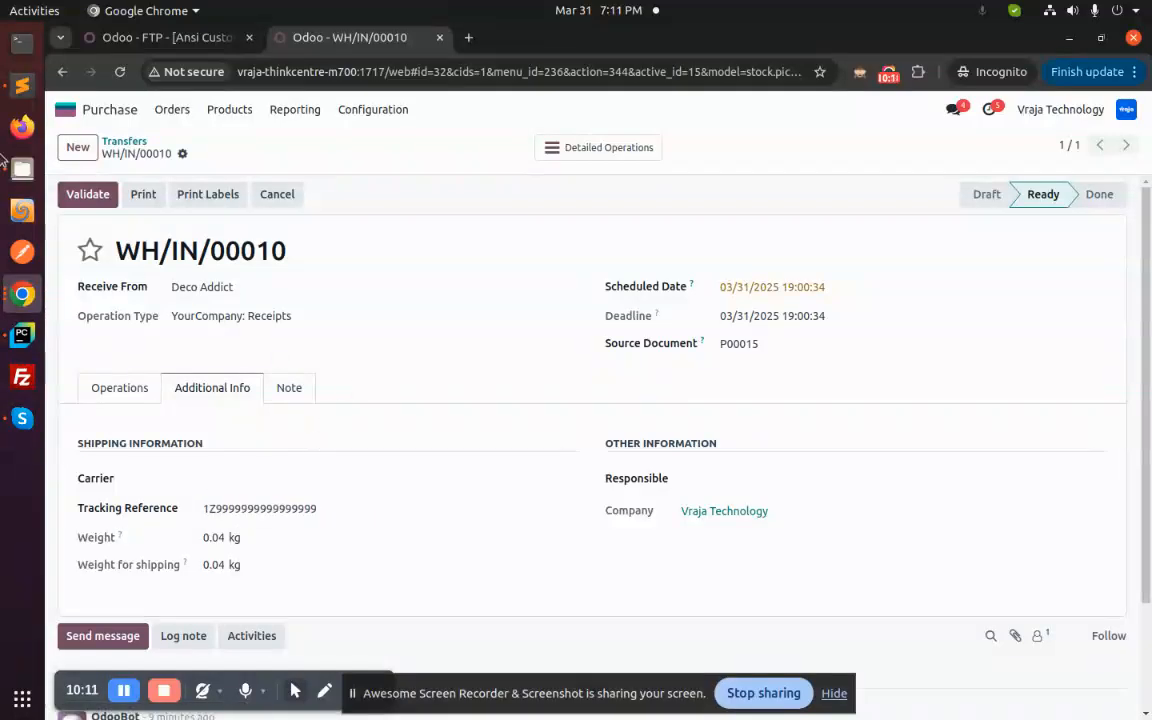
pyautogui.click(22, 85)
pyautogui.doubleClick(241, 272)
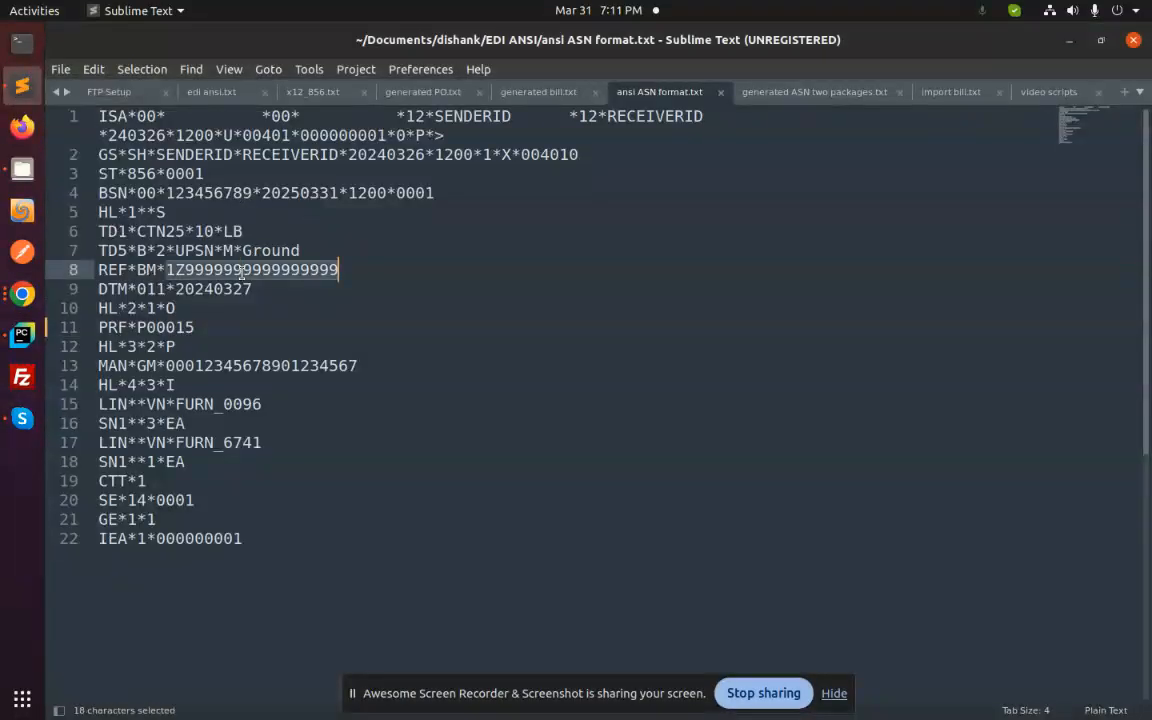
pyautogui.click(22, 294)
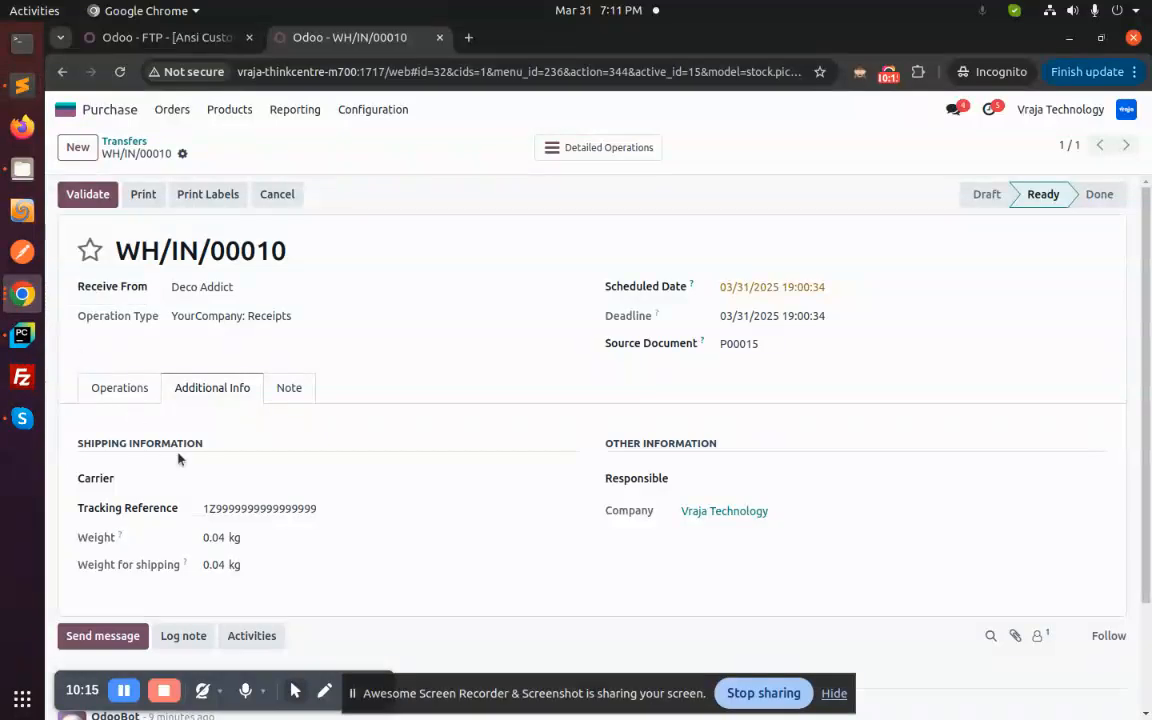
# - Review the receipt's product lines, demand and quantities, and its activity log
pyautogui.click(90, 389)
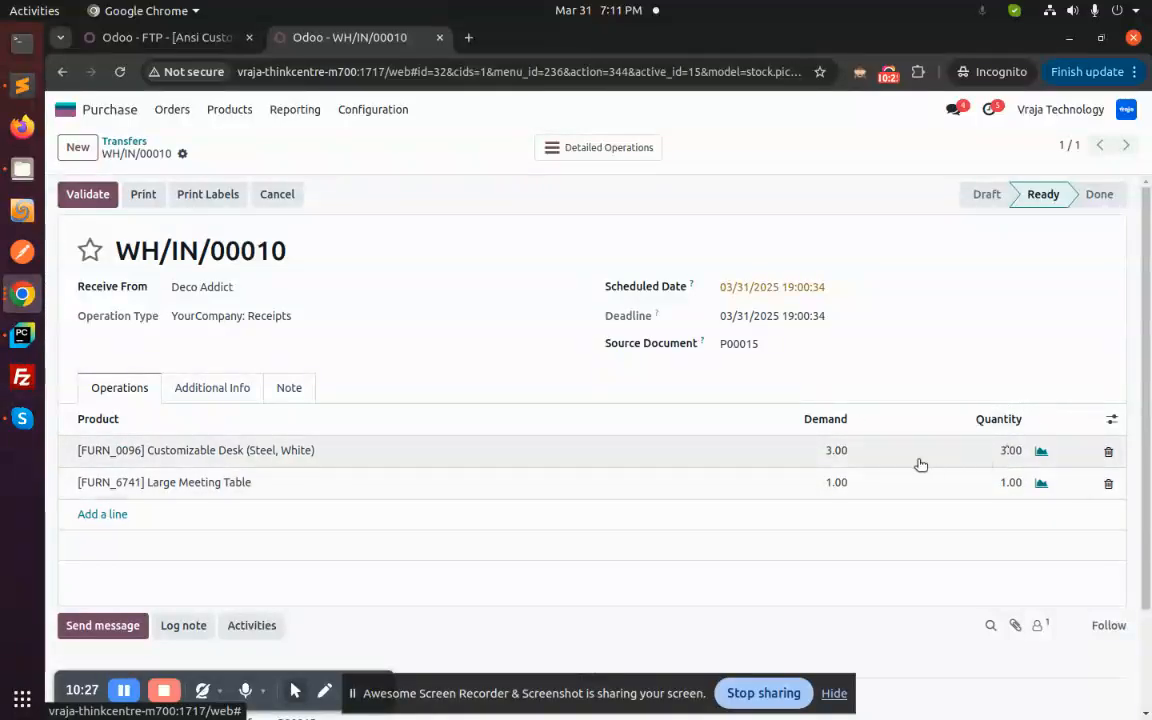
pyautogui.scroll(-2, 563, 573)
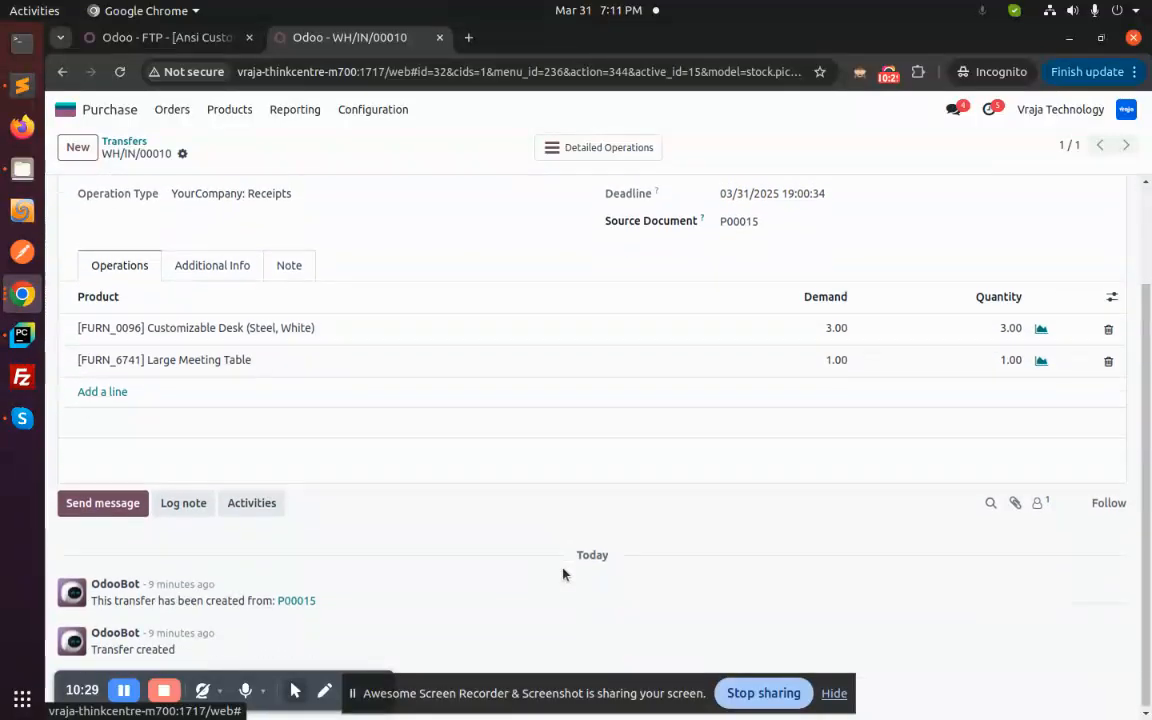
pyautogui.scroll(2, 386, 594)
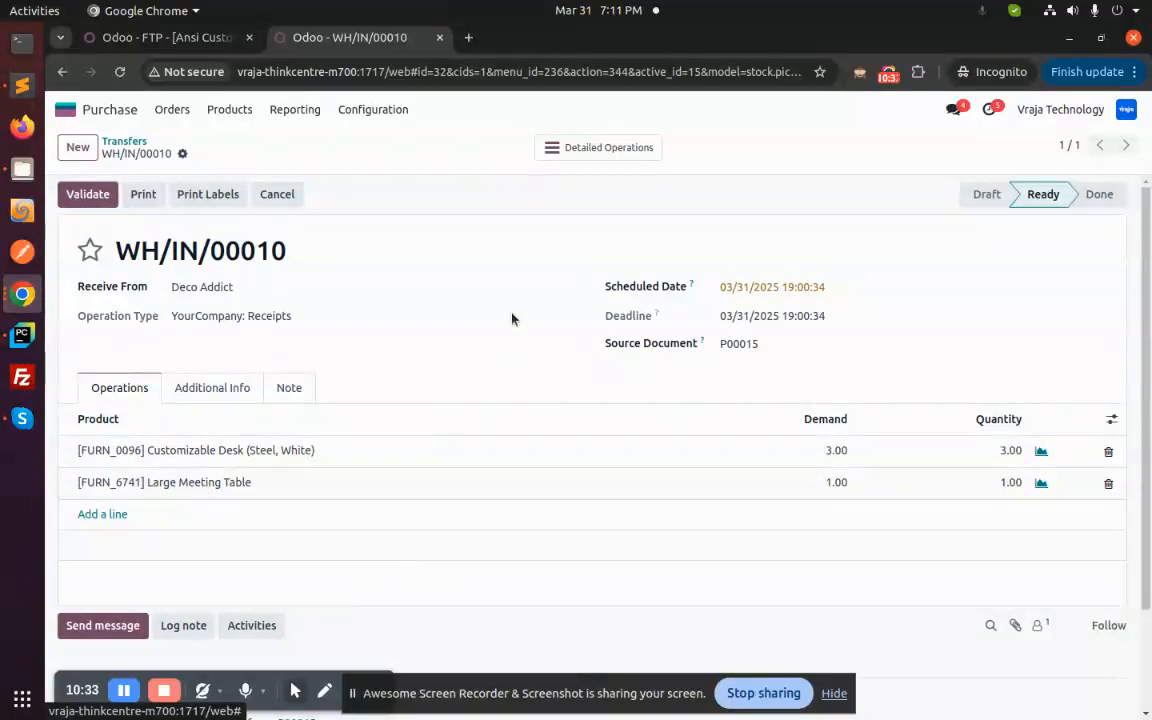
# - Leave the receipt for the transfers list and return to the Odoo home screen
pyautogui.click(125, 142)
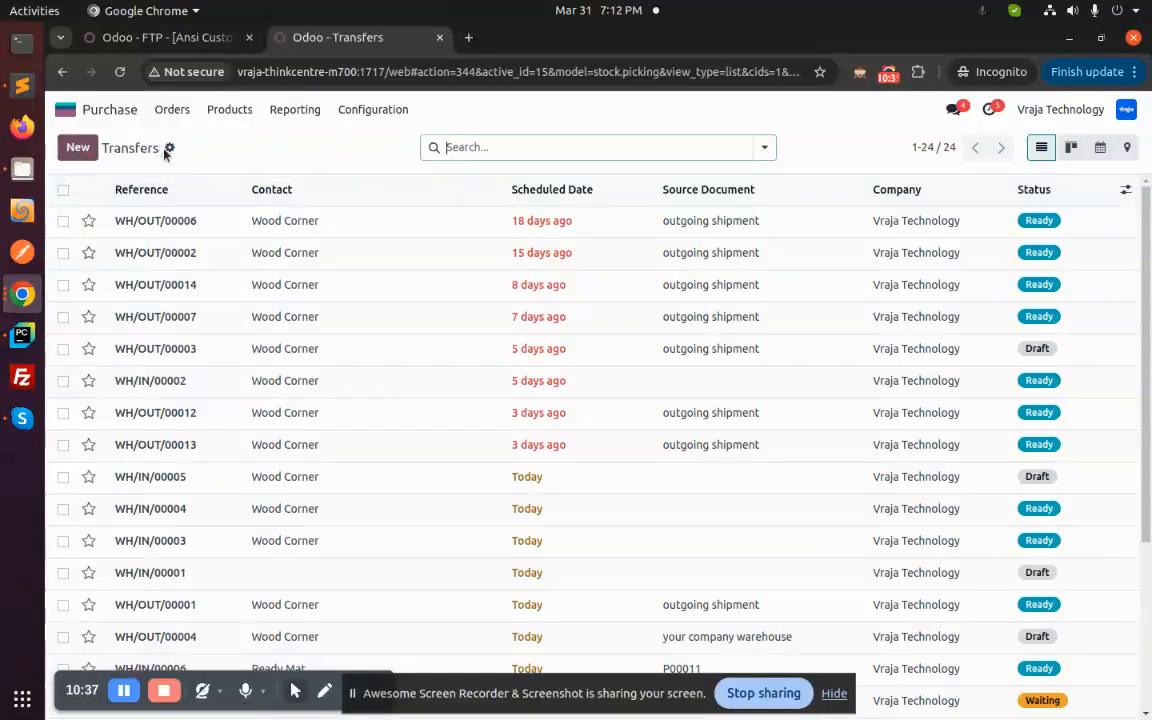
pyautogui.click(72, 109)
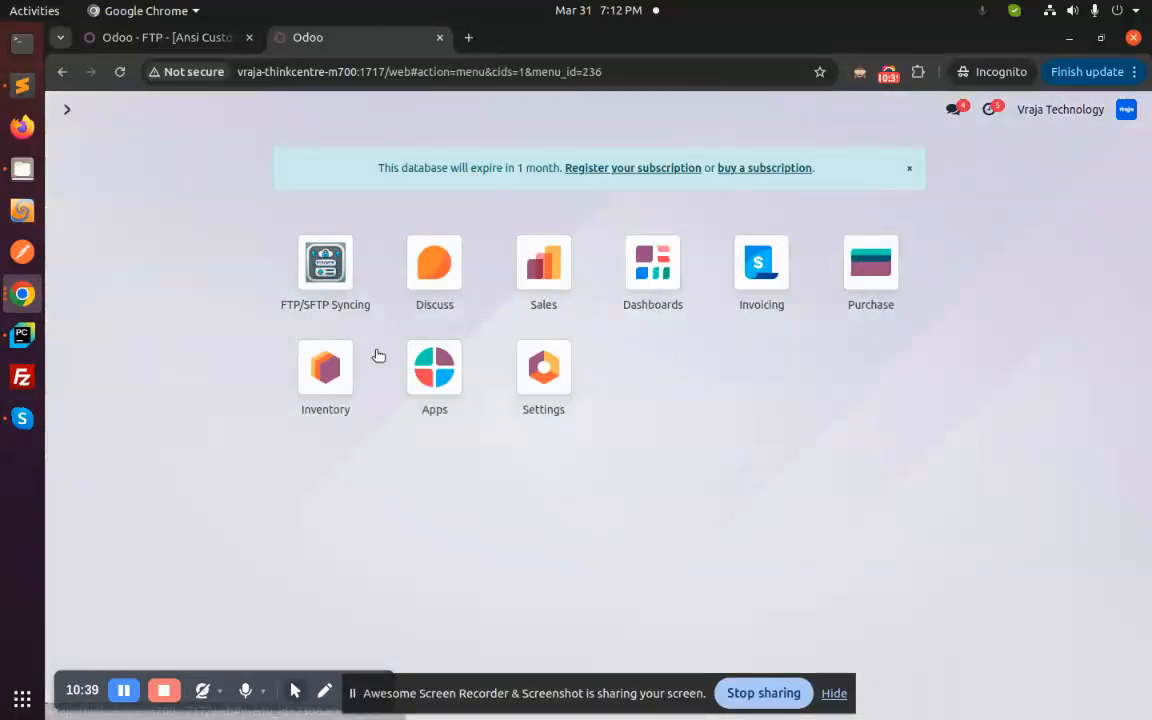